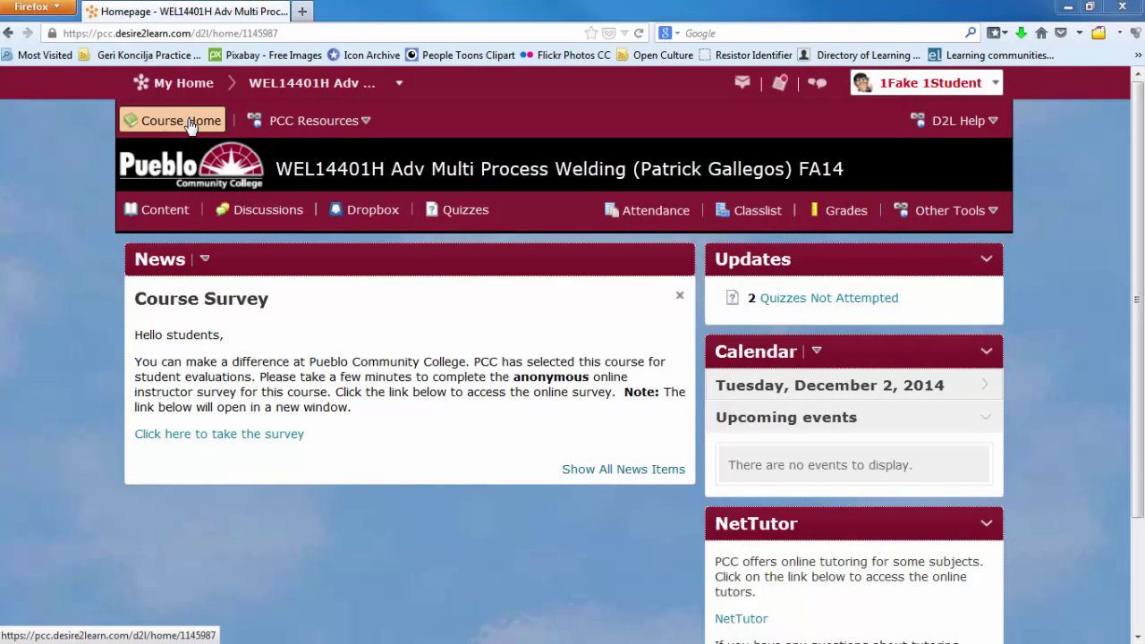
Open the welding course's Content and read the Week 2 Discussion module's instructions and five questions
{"action": "left_click", "coordinate": [191, 127]}
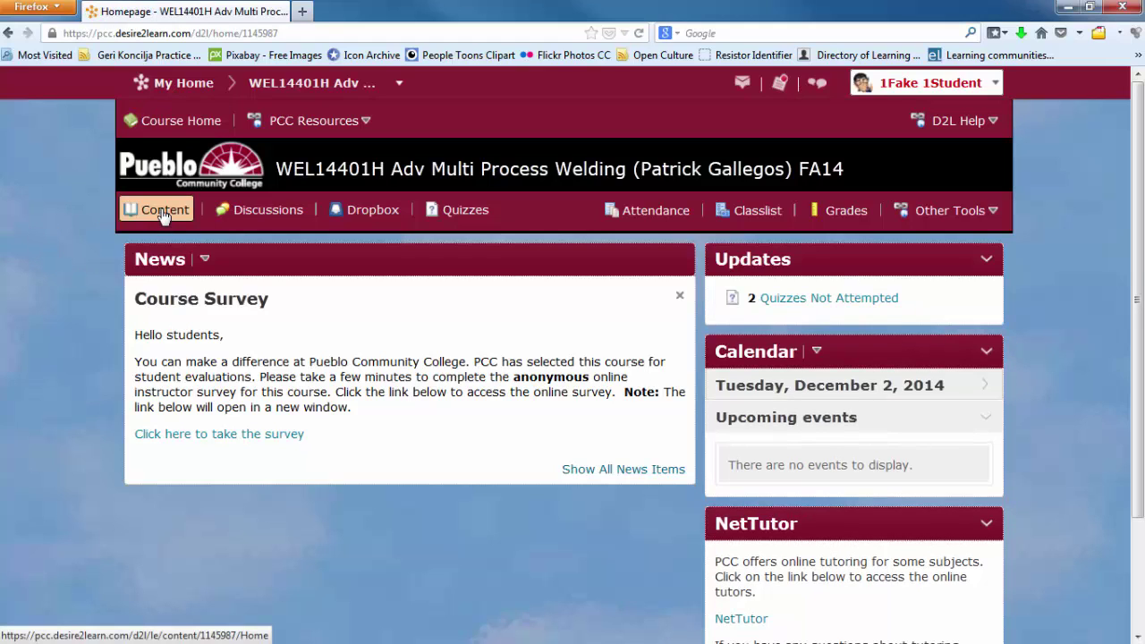
{"action": "left_click", "coordinate": [164, 213]}
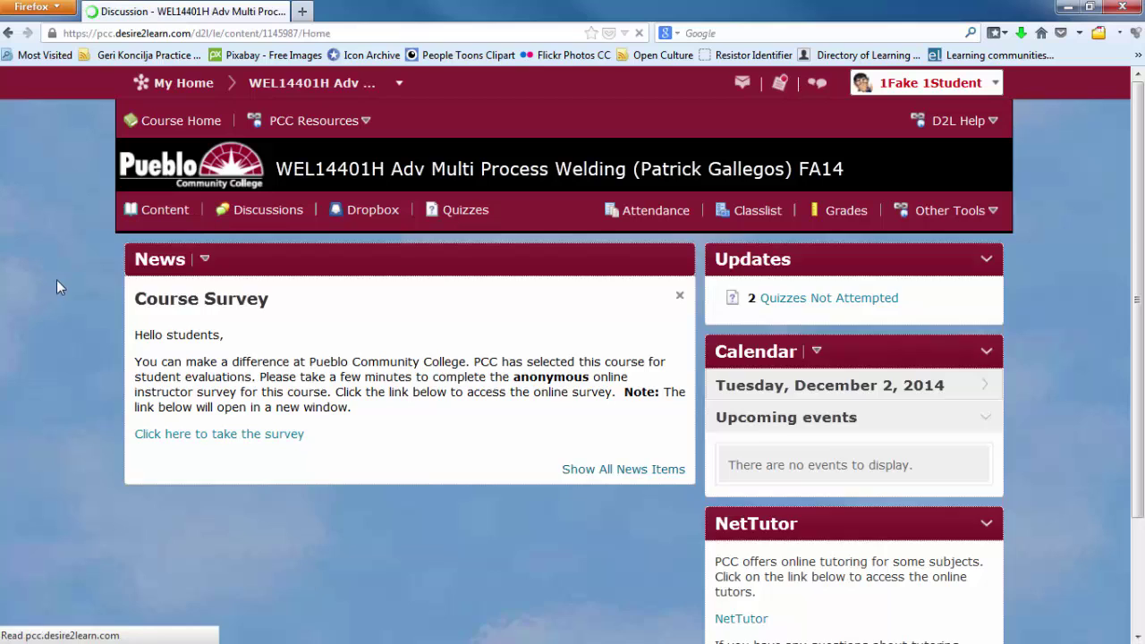
{"action": "scroll", "coordinate": [88, 253], "scroll_direction": "down", "scroll_amount": 4}
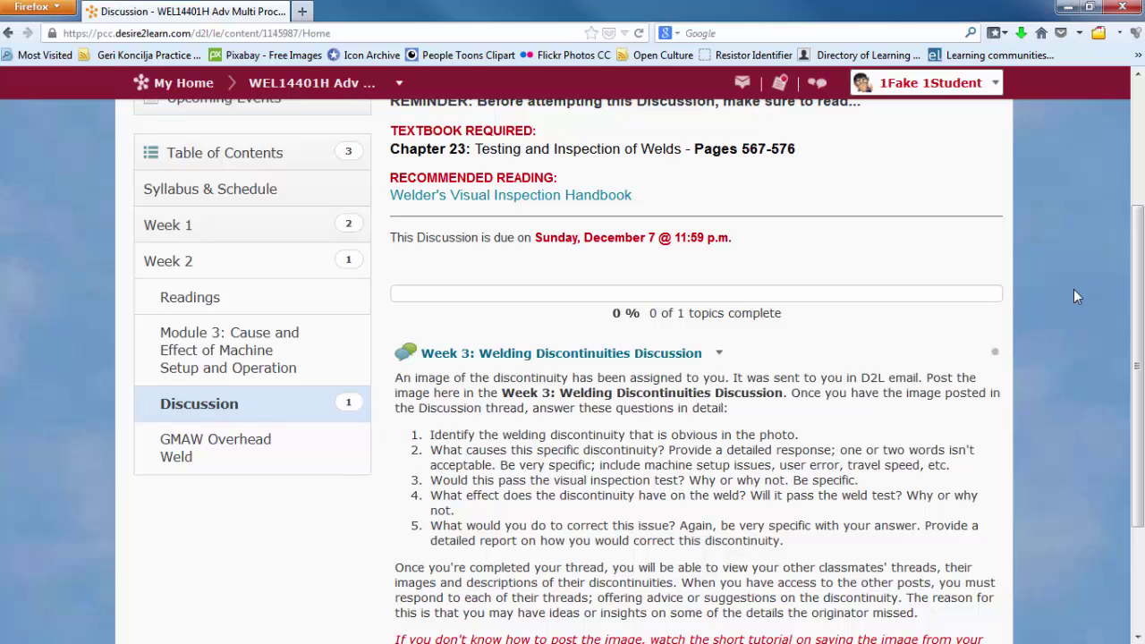
{"action": "scroll", "coordinate": [1073, 289], "scroll_direction": "down", "scroll_amount": 3}
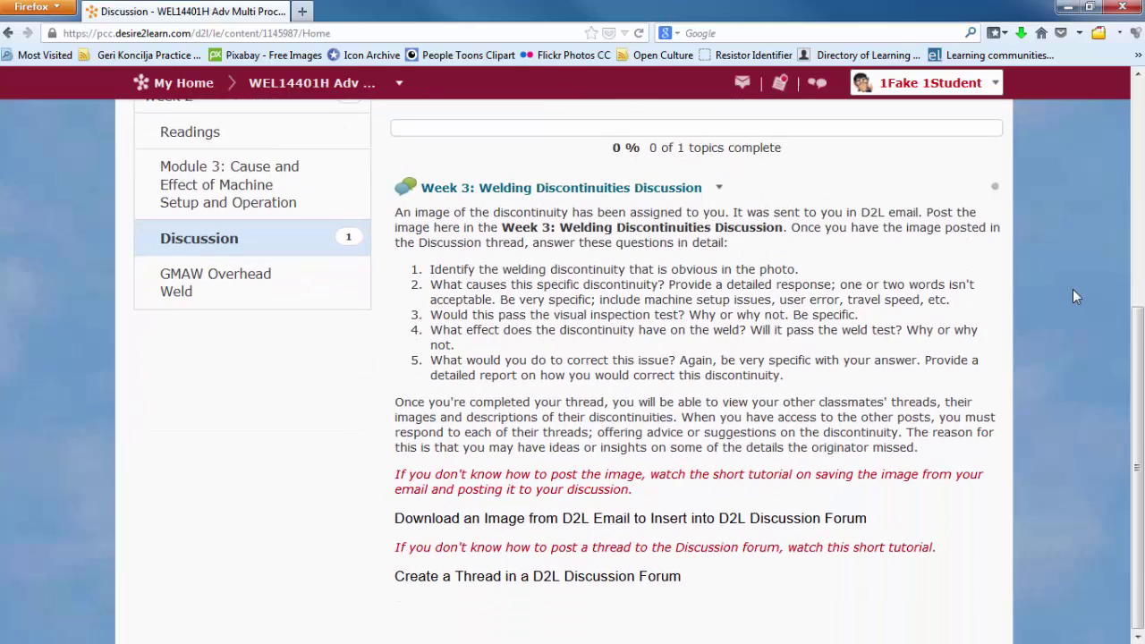
{"action": "scroll", "coordinate": [1073, 288], "scroll_direction": "up", "scroll_amount": 7}
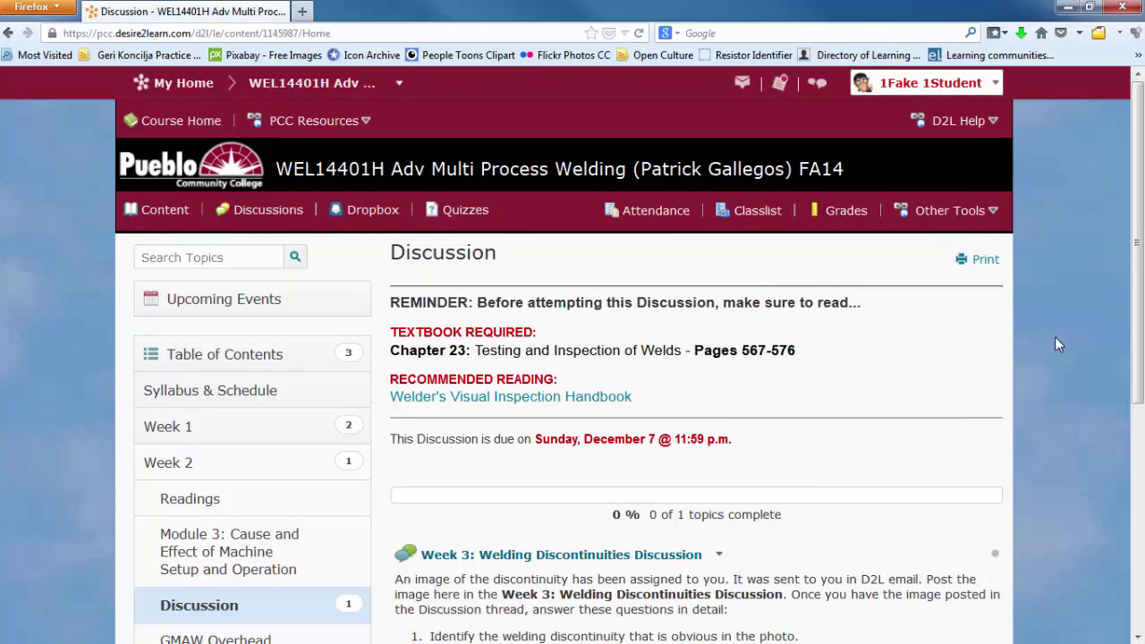
{"action": "scroll", "coordinate": [1054, 333], "scroll_direction": "down", "scroll_amount": 4}
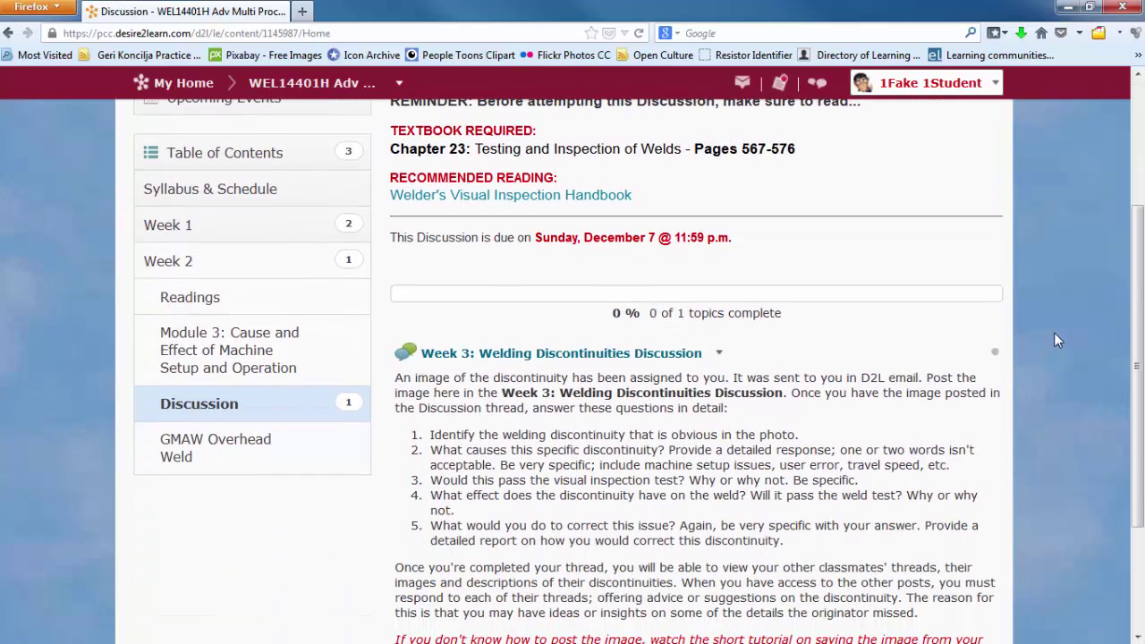
{"action": "scroll", "coordinate": [1054, 340], "scroll_direction": "down", "scroll_amount": 3}
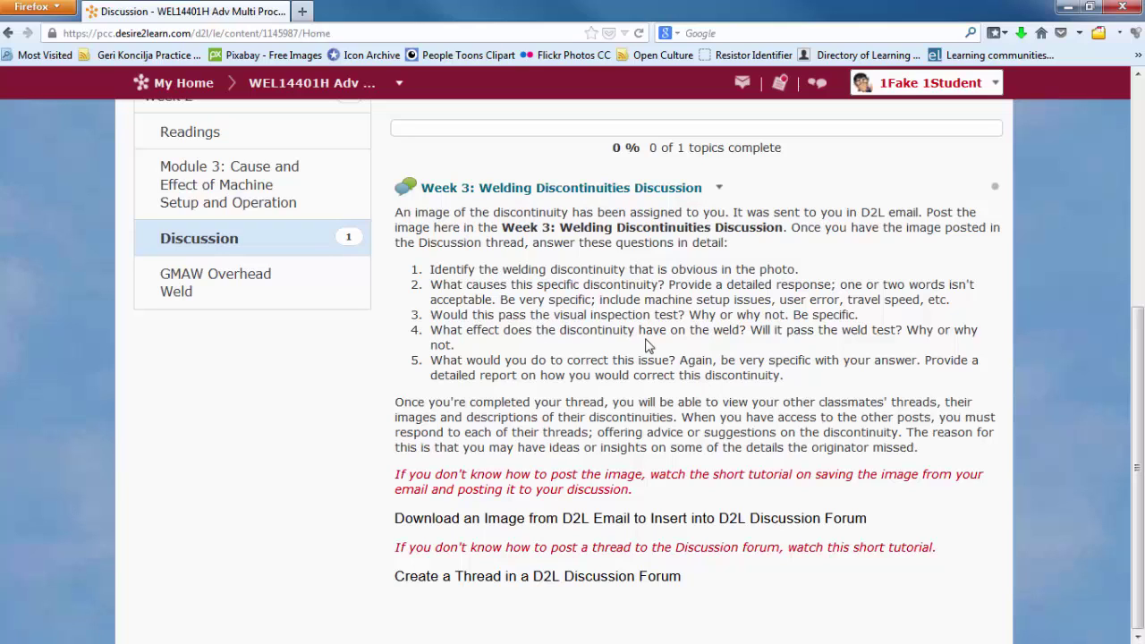
Open the Week 3: Welding Discontinuities Discussion topic and read down to the Start a New Thread button
{"action": "left_click", "coordinate": [548, 190]}
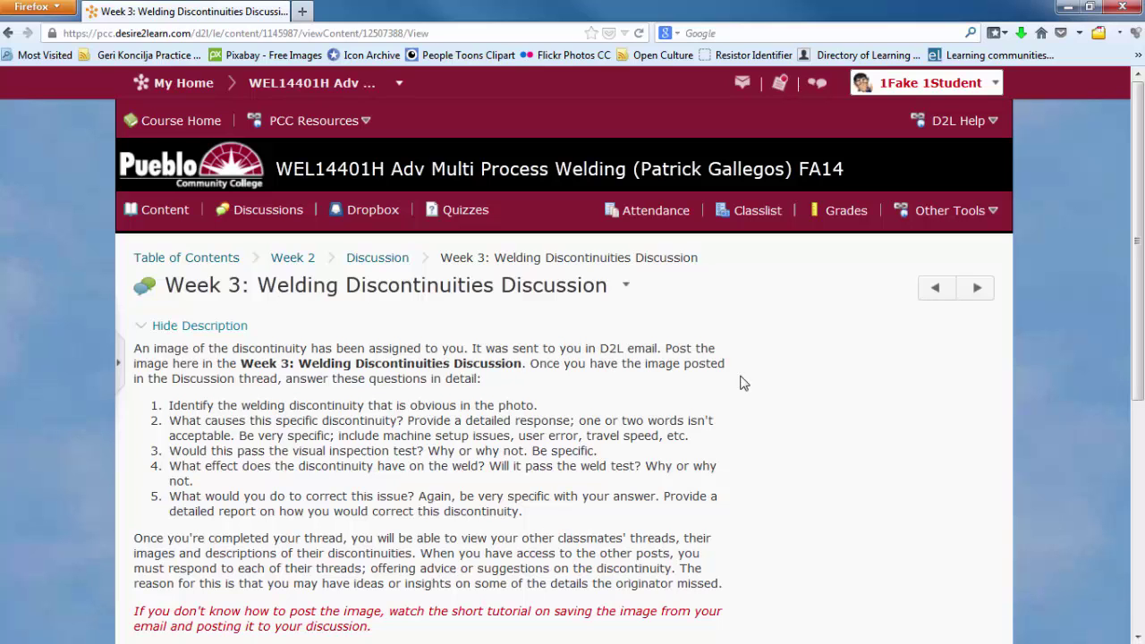
{"action": "scroll", "coordinate": [741, 383], "scroll_direction": "down", "scroll_amount": 2}
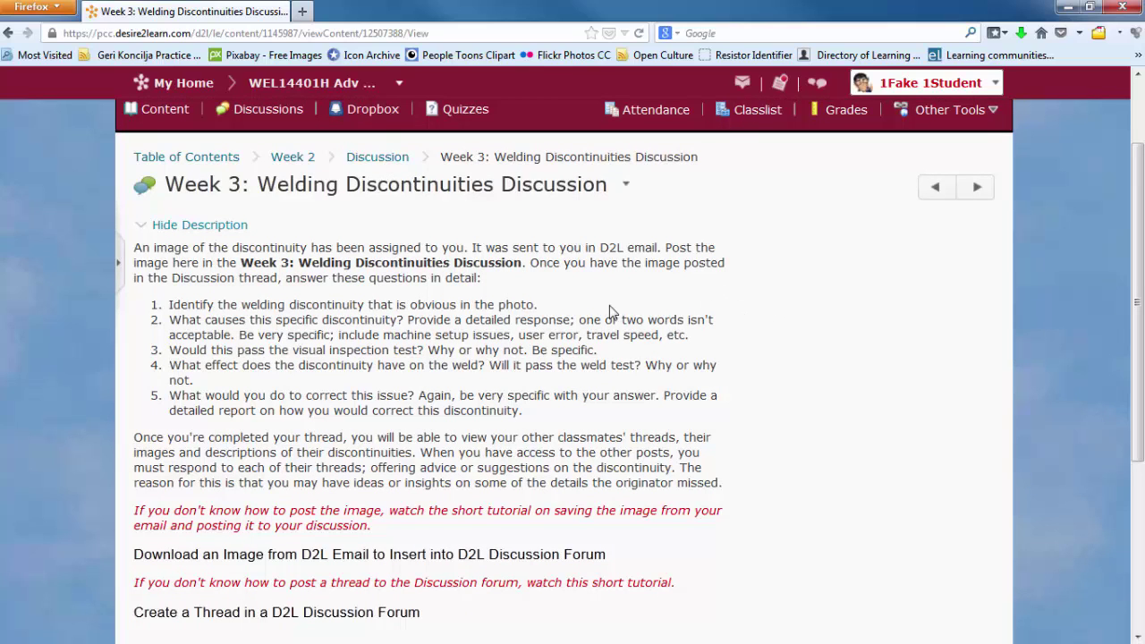
{"action": "scroll", "coordinate": [741, 322], "scroll_direction": "down", "scroll_amount": 2}
{"action": "scroll", "coordinate": [742, 325], "scroll_direction": "down", "scroll_amount": 3}
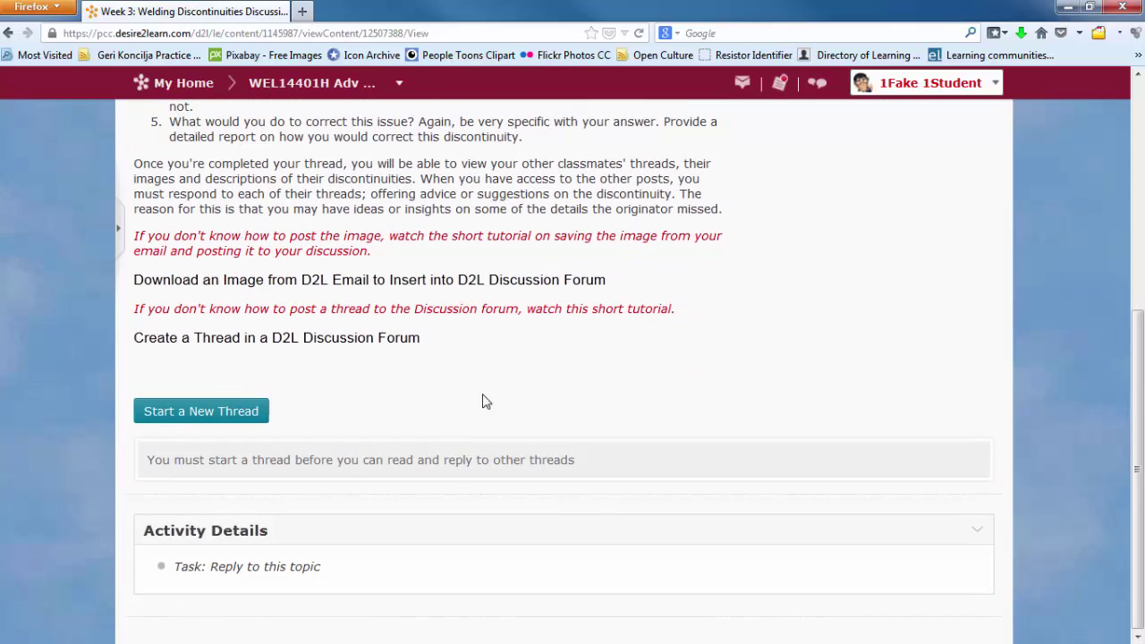
Start a new thread titled 'Discontinuities - ' plus the poster's surname, with the cursor in the message body
{"action": "left_click", "coordinate": [208, 414]}
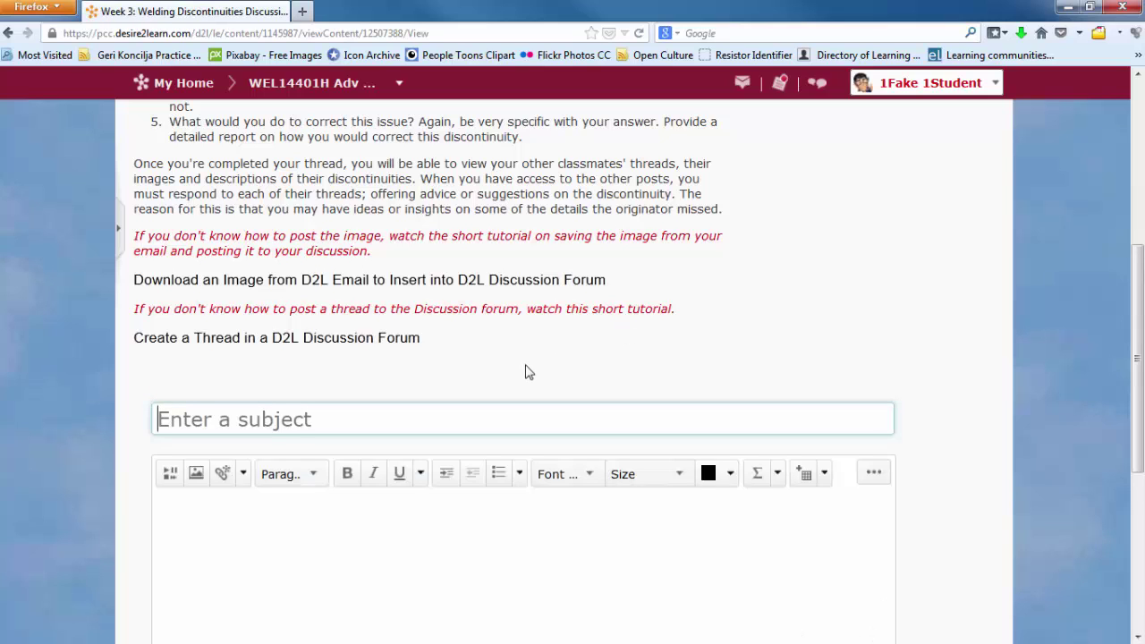
{"action": "scroll", "coordinate": [532, 369], "scroll_direction": "down", "scroll_amount": 2}
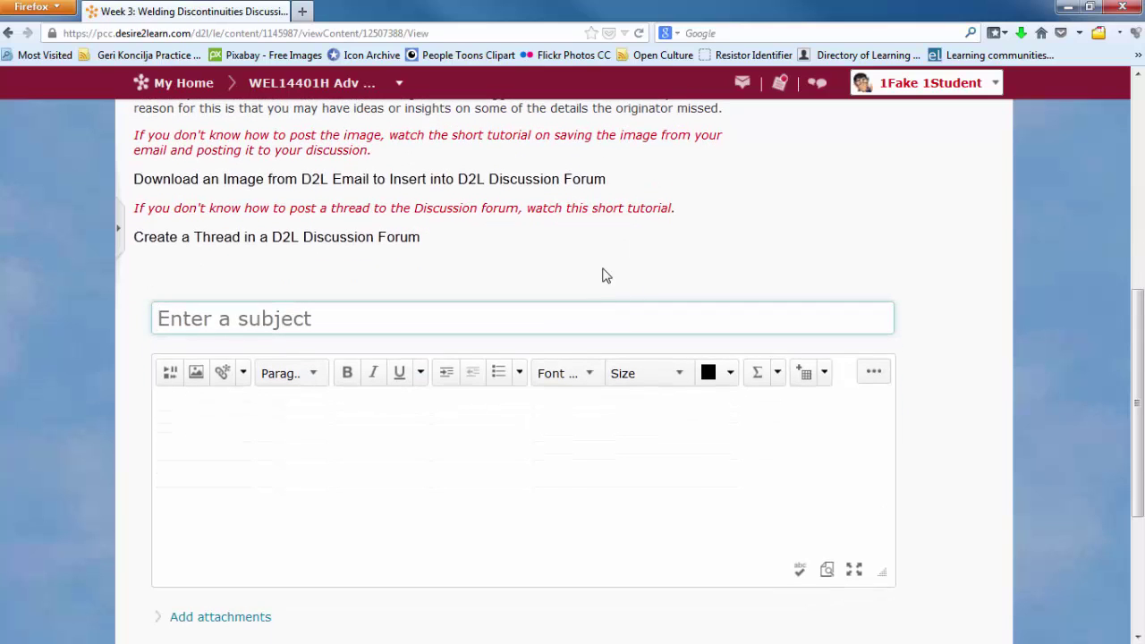
{"action": "type", "text": "Dis"}
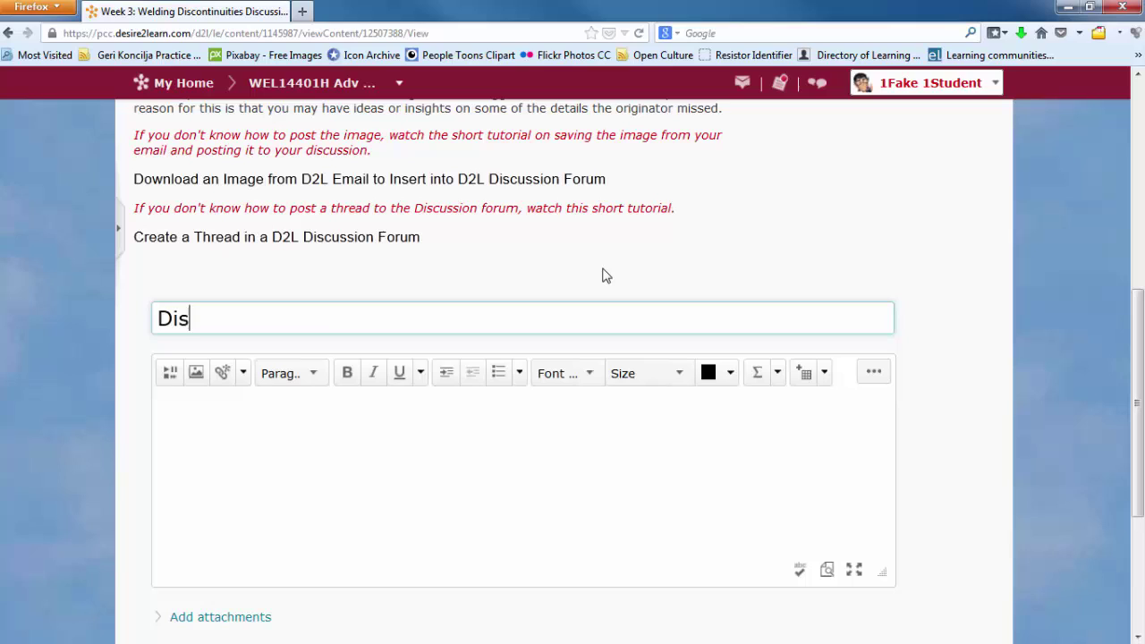
{"action": "type", "text": "con"}
{"action": "key", "text": "BackSpace"}
{"action": "key", "text": "BackSpace"}
{"action": "type", "text": "inu"}
{"action": "type", "text": "ities - "}
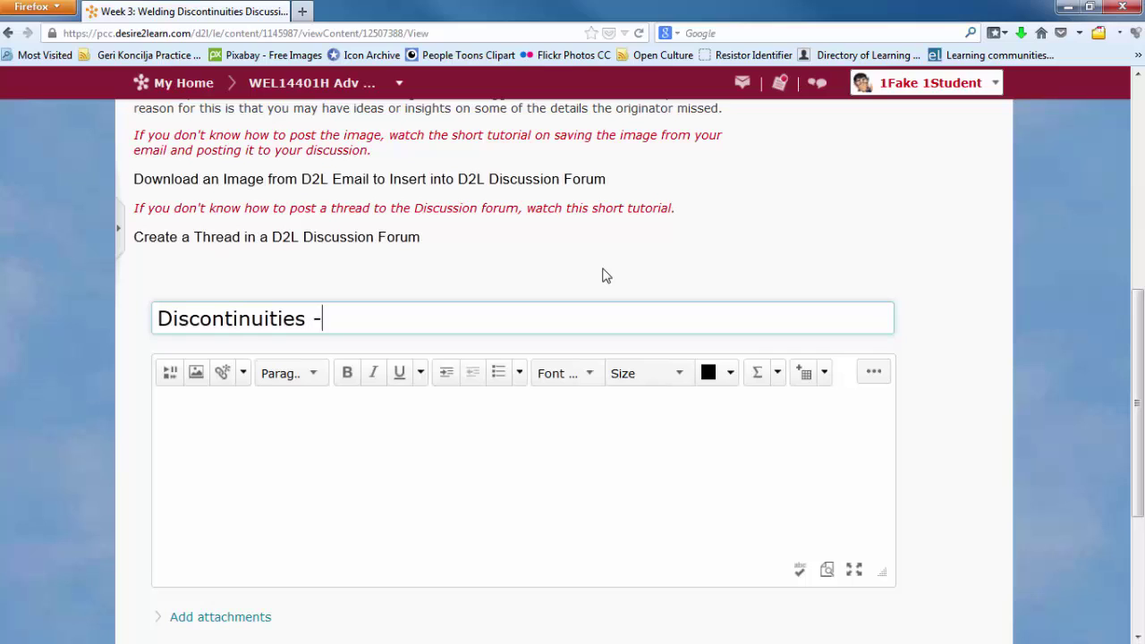
{"action": "type", "text": "Koncilj"}
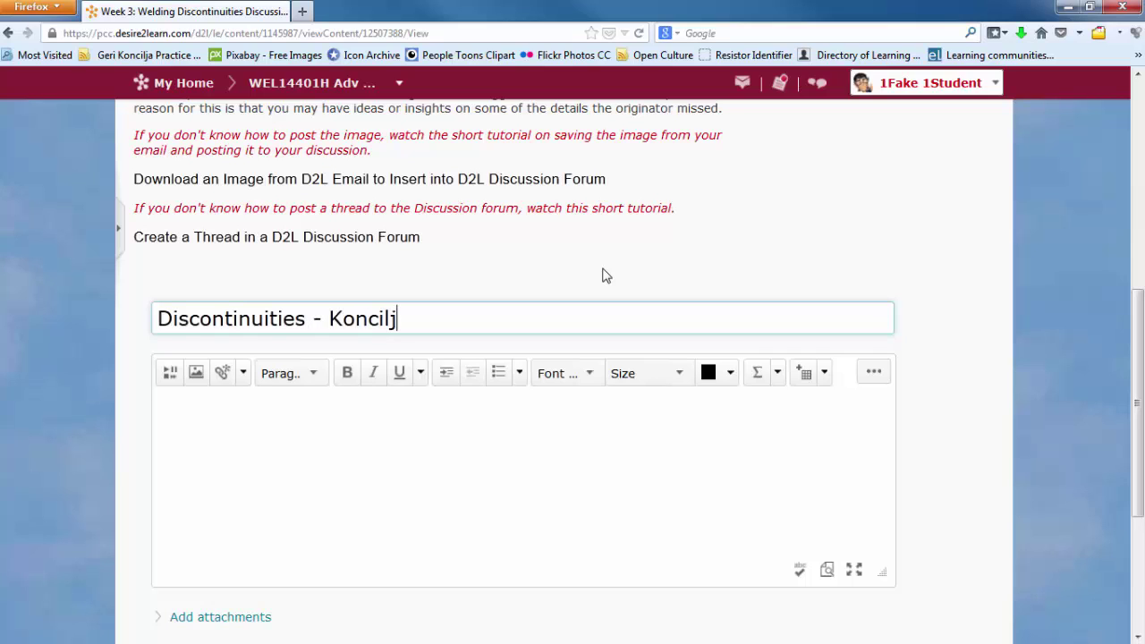
{"action": "type", "text": "a"}
{"action": "left_click", "coordinate": [313, 479]}
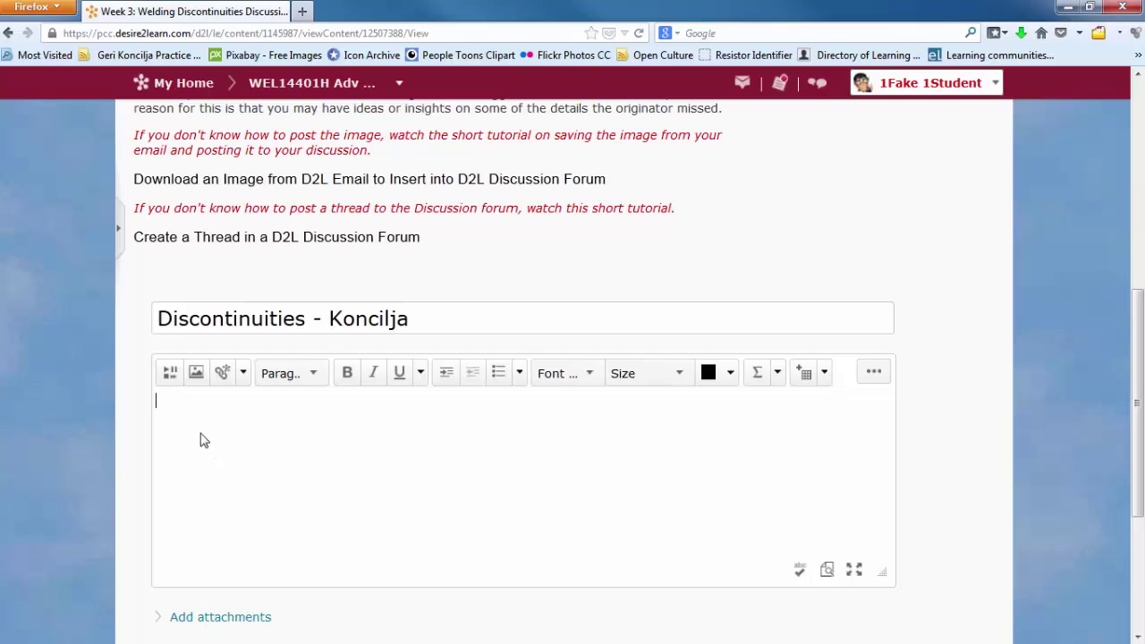
{"action": "scroll", "coordinate": [228, 435], "scroll_direction": "down", "scroll_amount": 1}
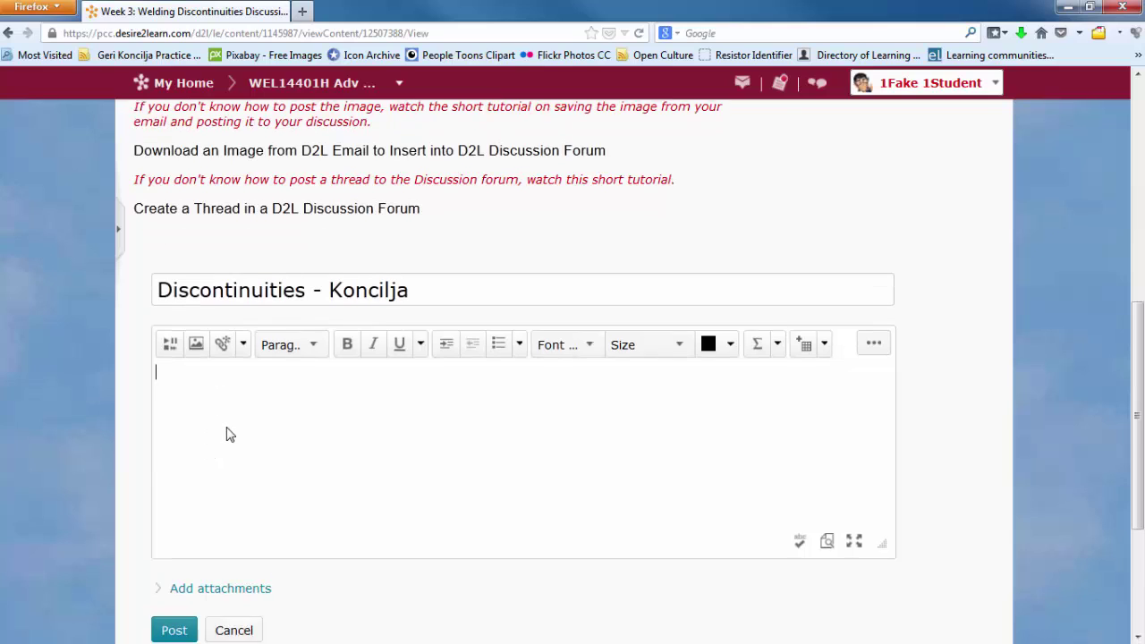
{"action": "scroll", "coordinate": [228, 420], "scroll_direction": "down", "scroll_amount": 2}
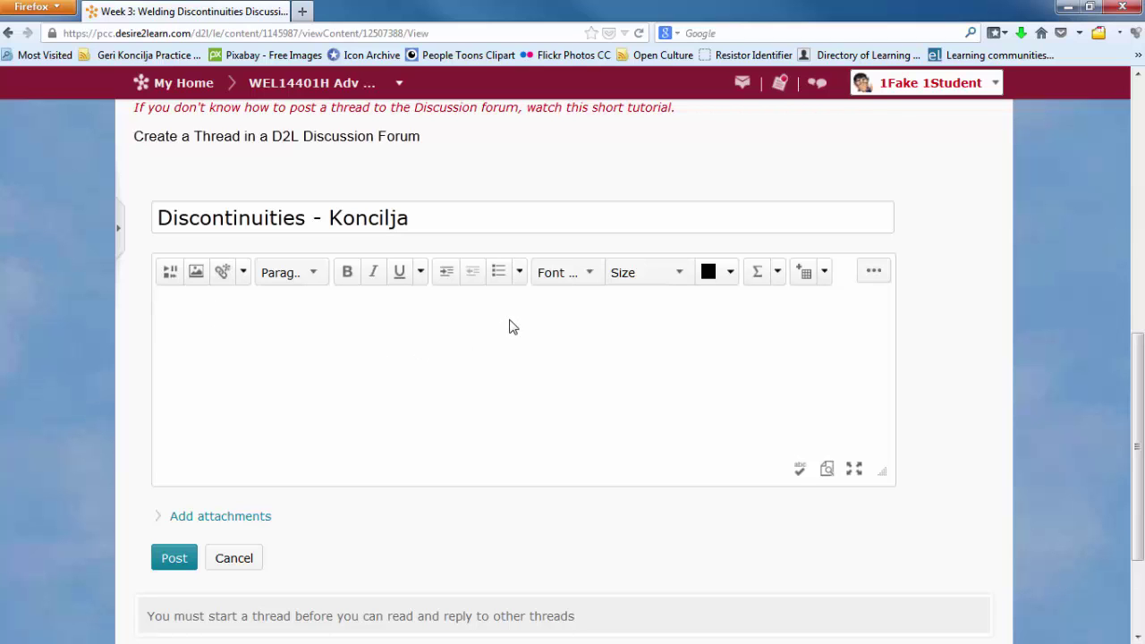
{"action": "scroll", "coordinate": [511, 325], "scroll_direction": "up", "scroll_amount": 2}
{"action": "scroll", "coordinate": [511, 325], "scroll_direction": "up", "scroll_amount": 4}
{"action": "scroll", "coordinate": [511, 318], "scroll_direction": "up", "scroll_amount": 1}
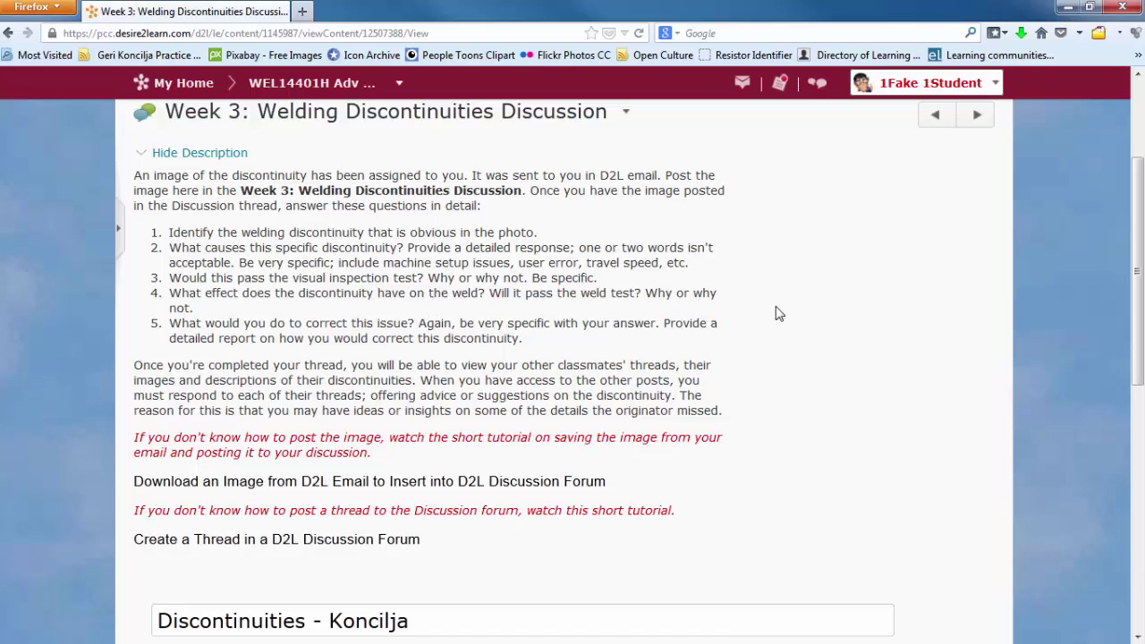
{"action": "scroll", "coordinate": [759, 324], "scroll_direction": "down", "scroll_amount": 3}
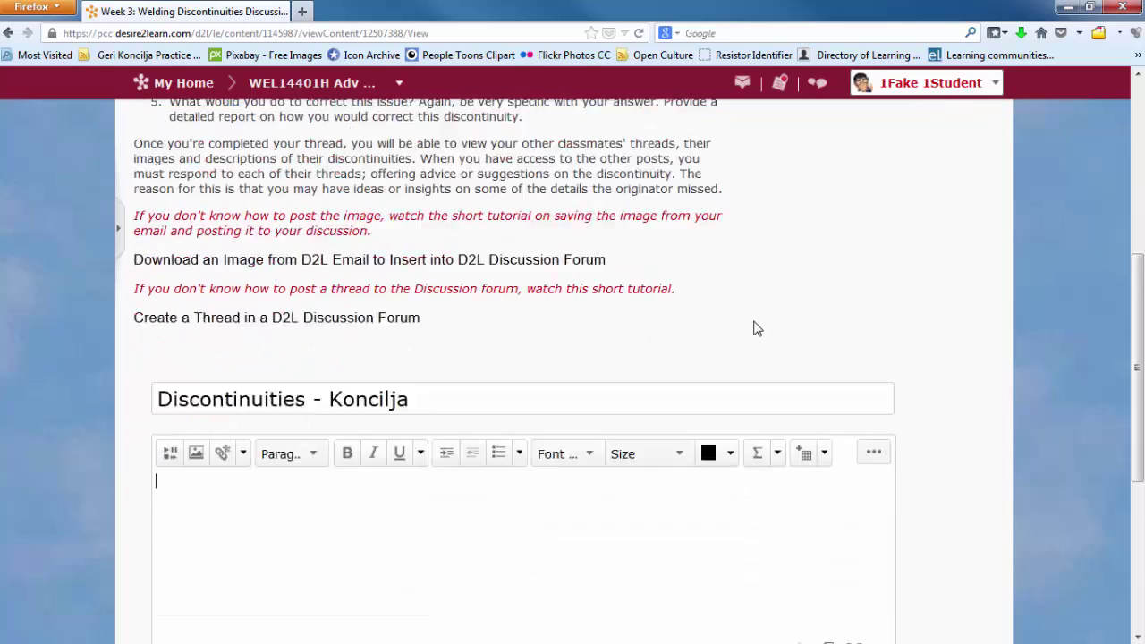
{"action": "left_click", "coordinate": [259, 480]}
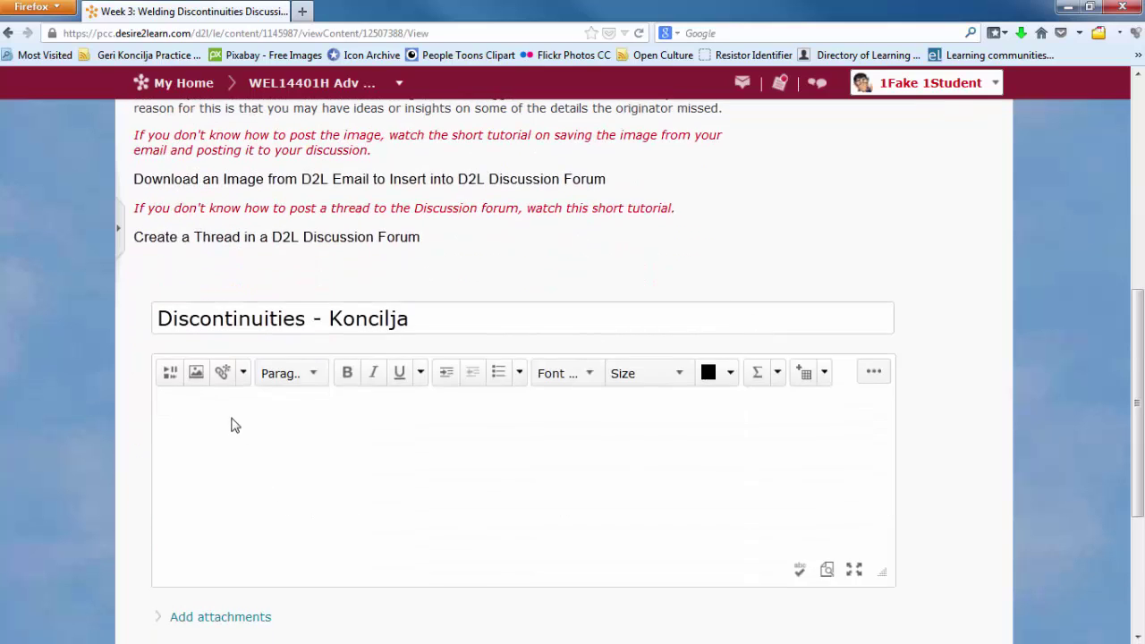
{"action": "scroll", "coordinate": [229, 420], "scroll_direction": "down", "scroll_amount": 2}
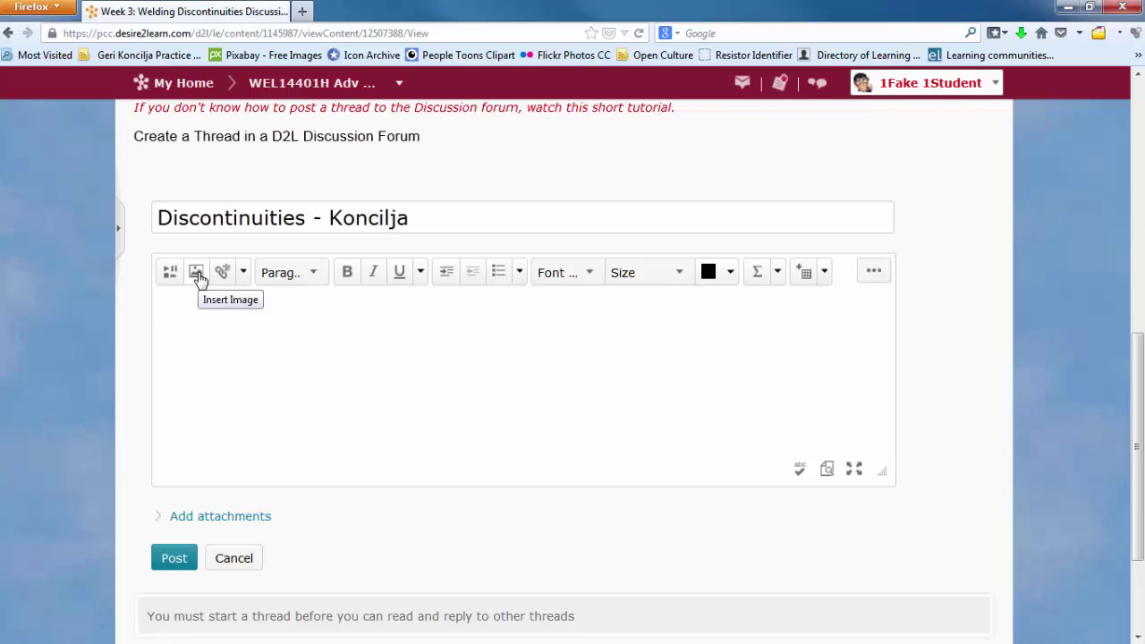
{"action": "left_click", "coordinate": [197, 273]}
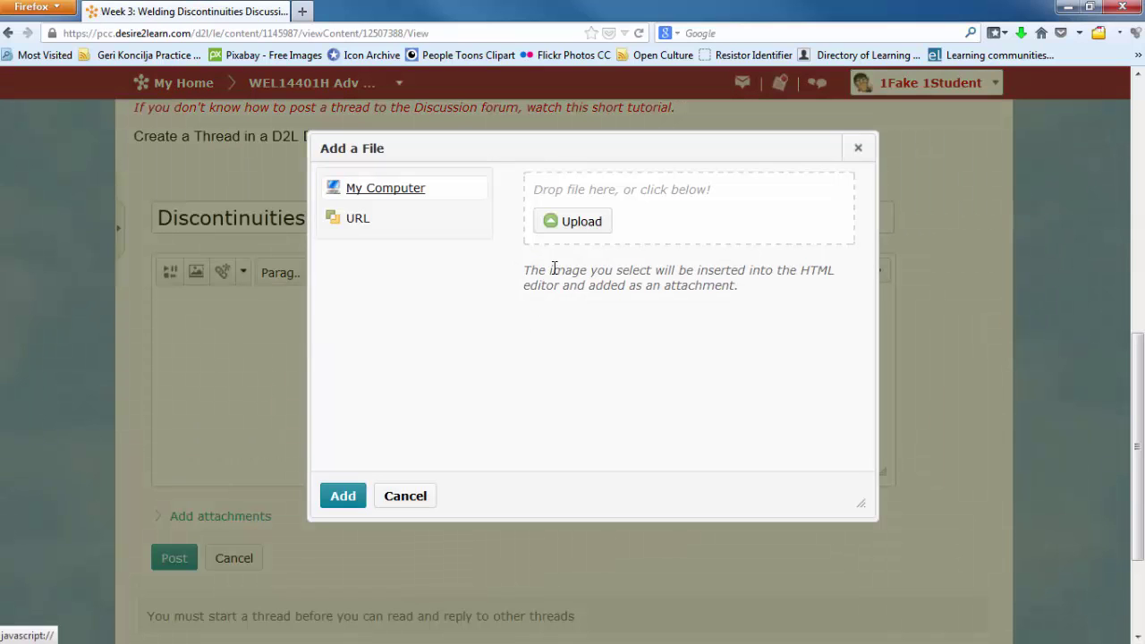
{"action": "left_click", "coordinate": [578, 224]}
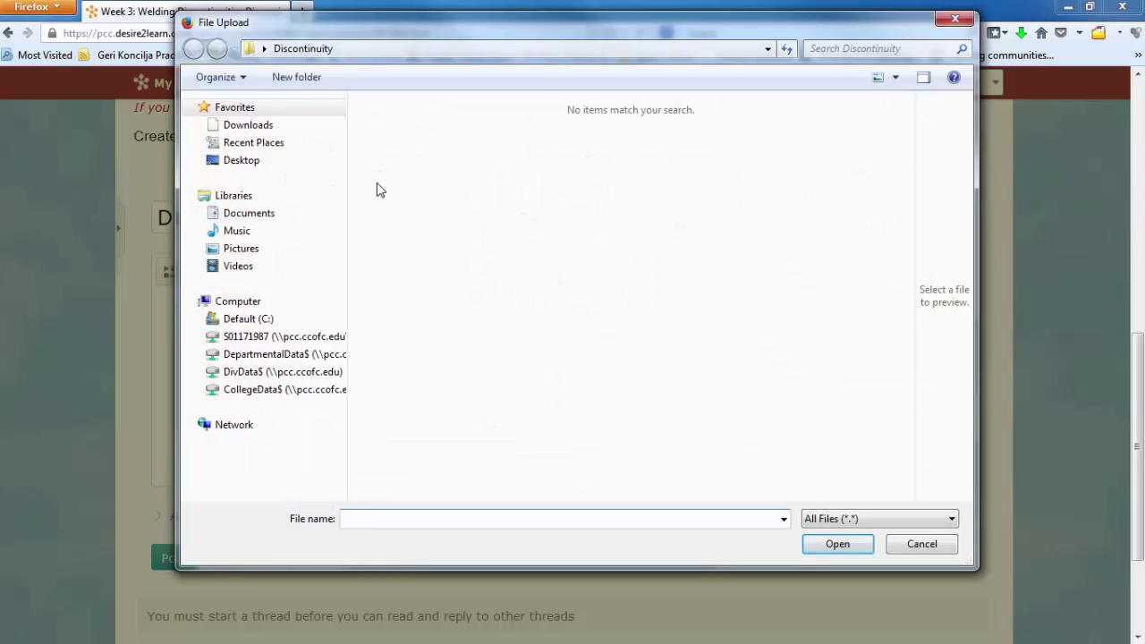
{"action": "left_click", "coordinate": [264, 49]}
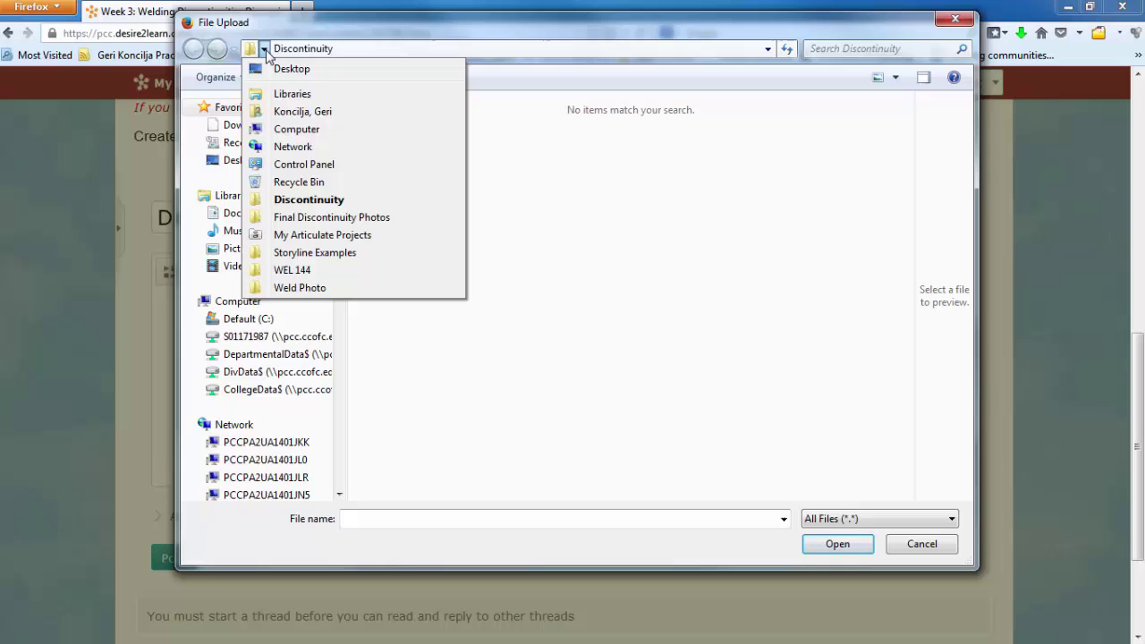
{"action": "left_click", "coordinate": [295, 69]}
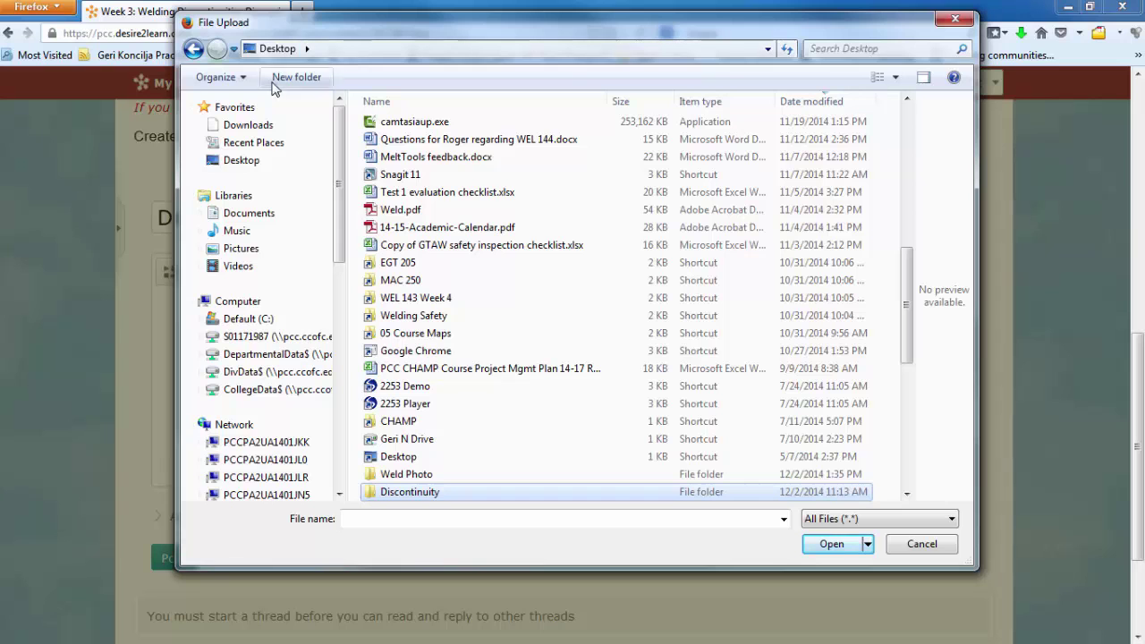
{"action": "left_click", "coordinate": [956, 21]}
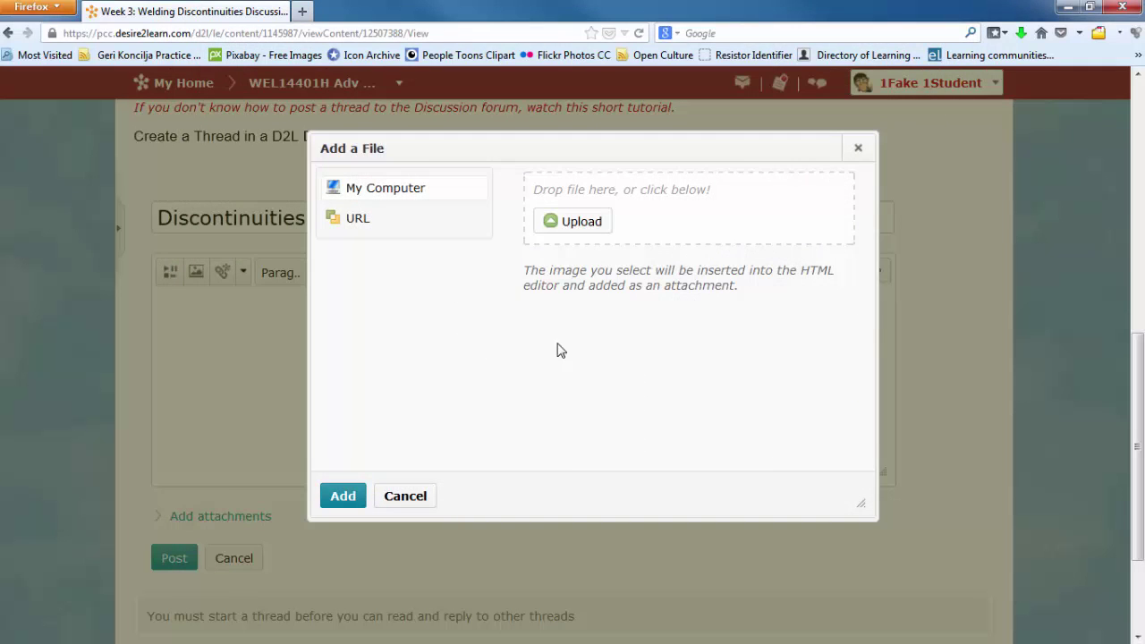
Restart the image insert and upload photo 1.png from the Desktop's Weld Photo folder
{"action": "left_click", "coordinate": [406, 496]}
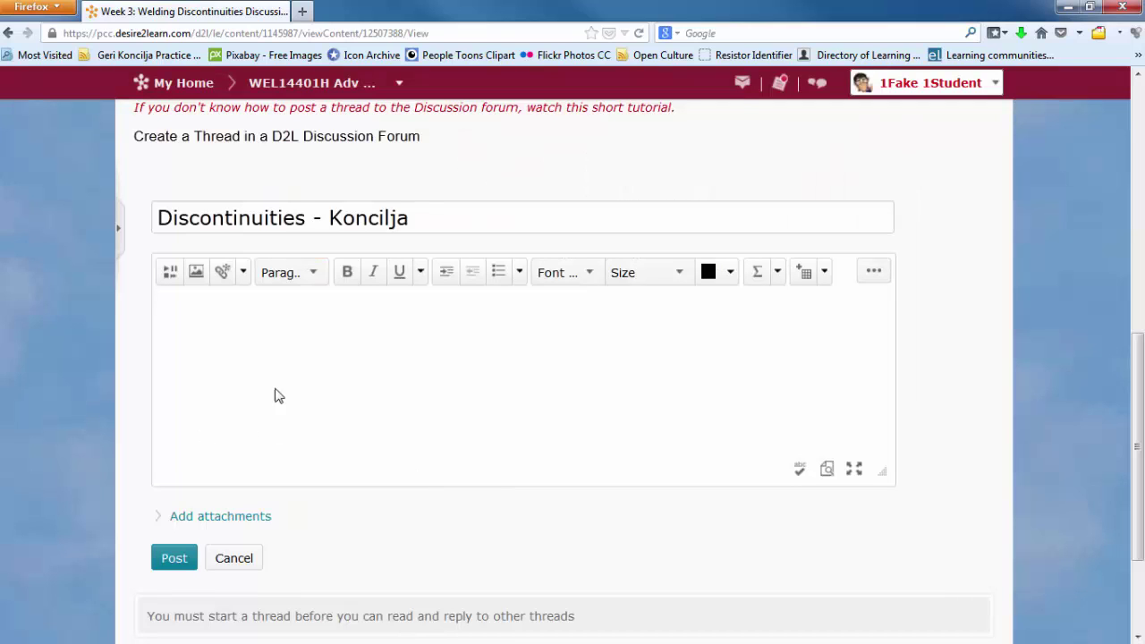
{"action": "left_click", "coordinate": [197, 275]}
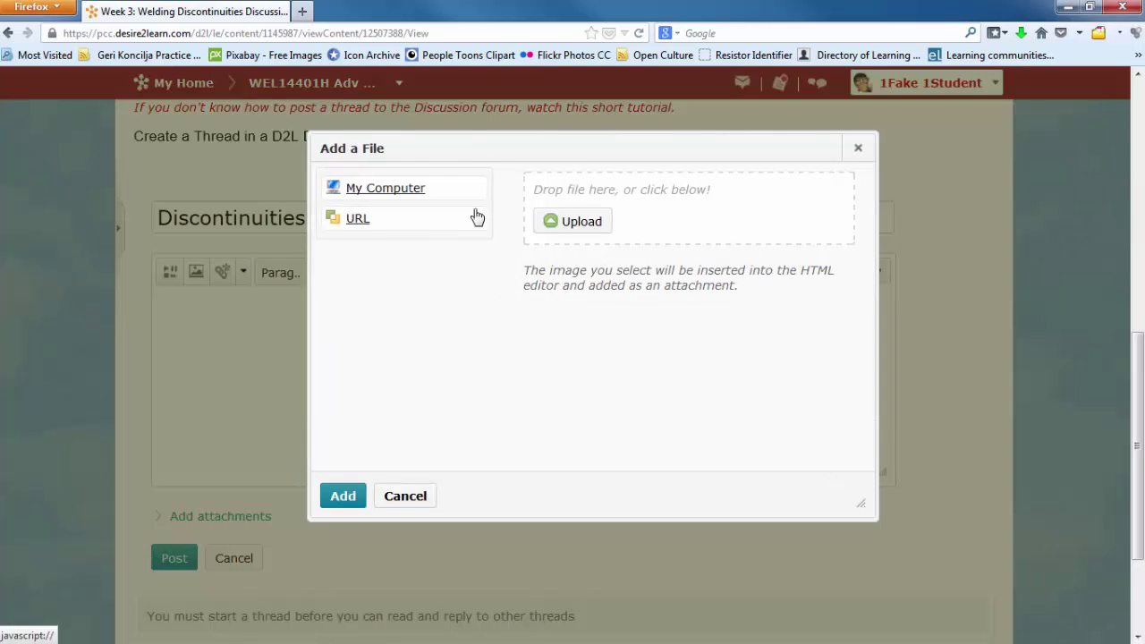
{"action": "left_click", "coordinate": [582, 228]}
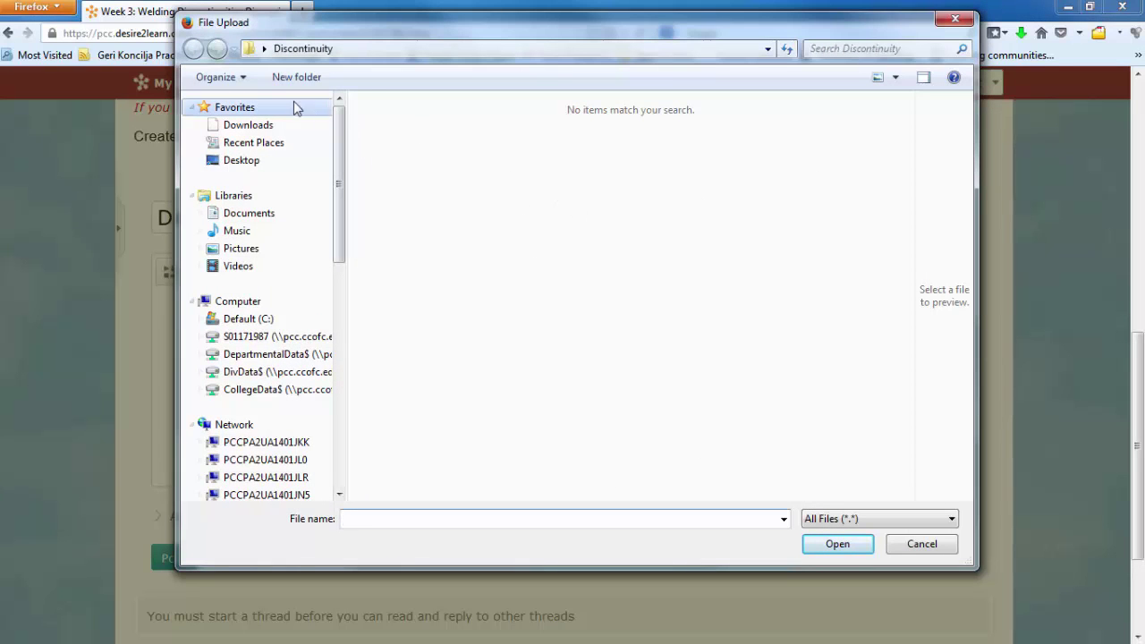
{"action": "left_click", "coordinate": [265, 49]}
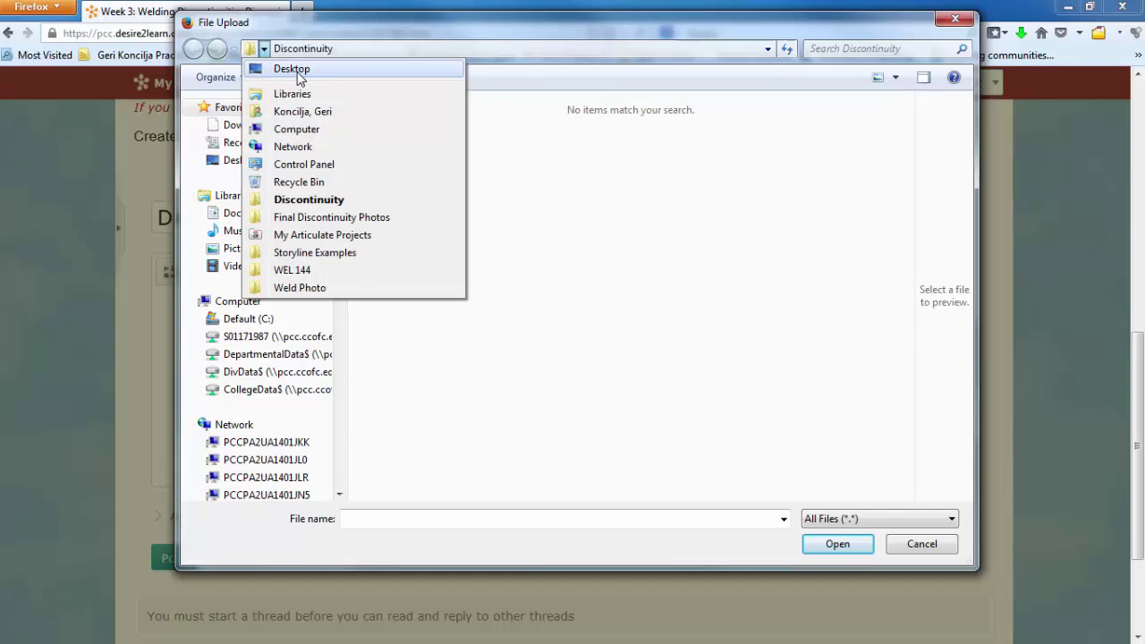
{"action": "left_click", "coordinate": [291, 69]}
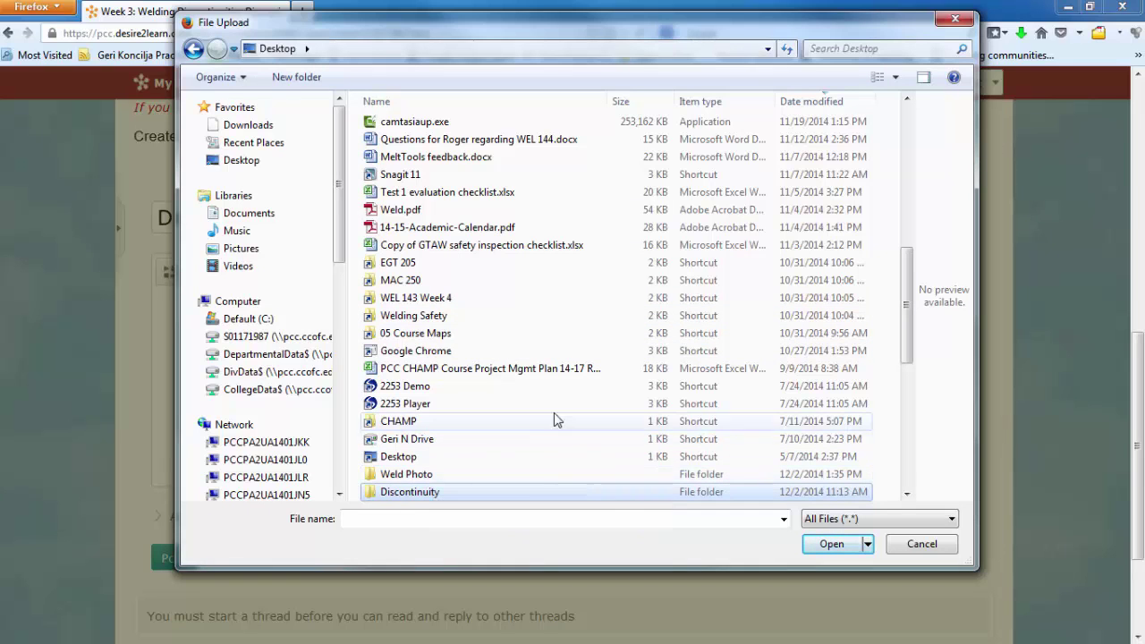
{"action": "left_click", "coordinate": [428, 481]}
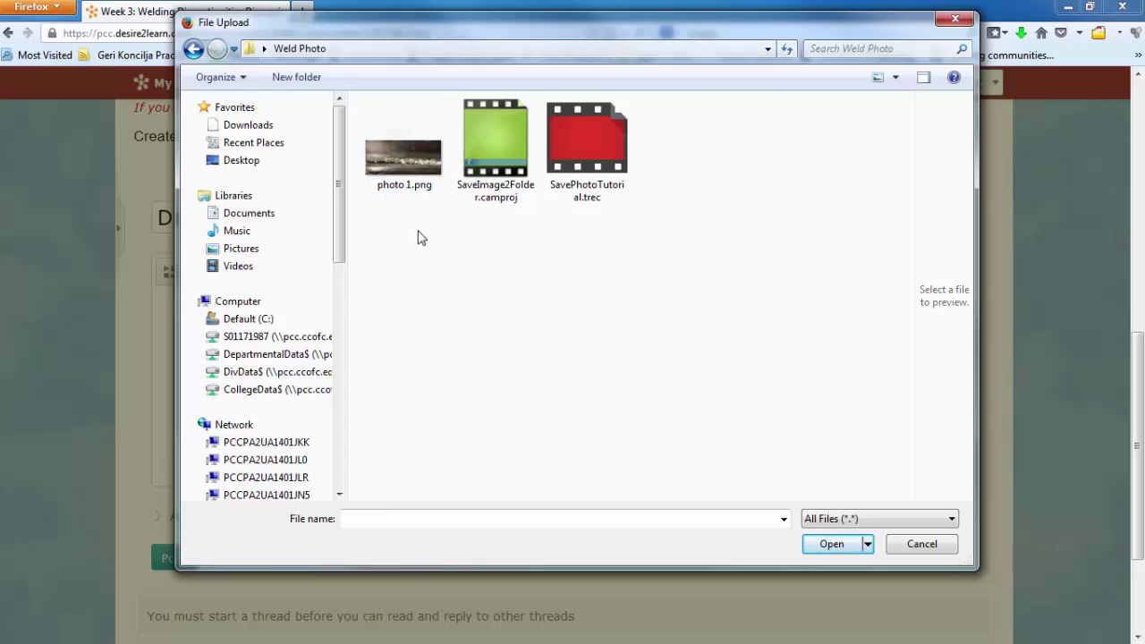
{"action": "left_click", "coordinate": [399, 170]}
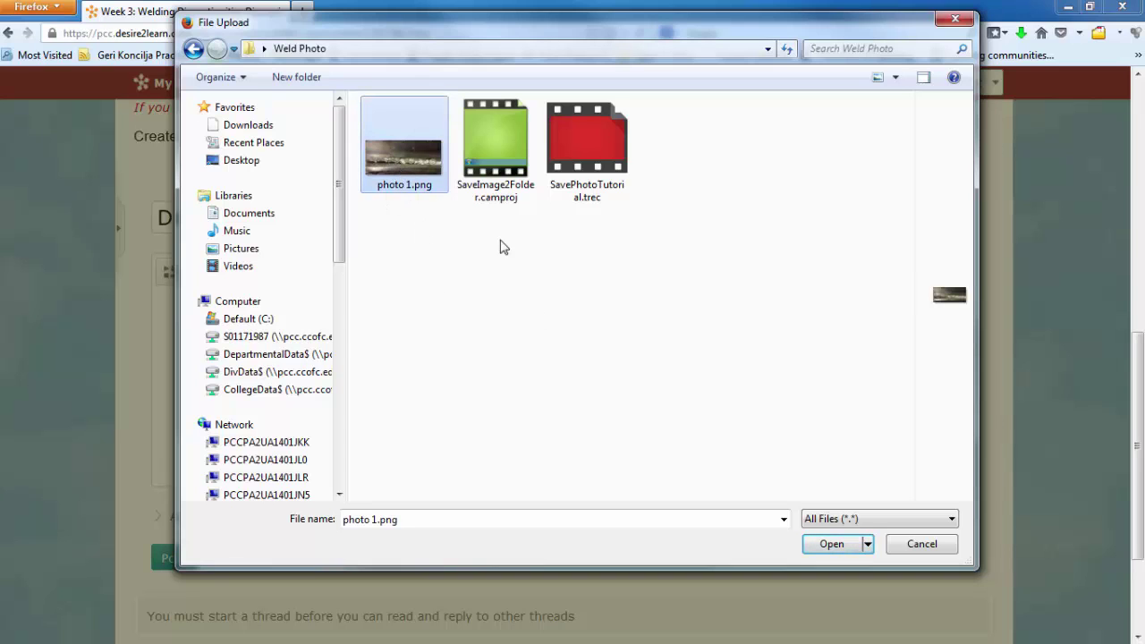
{"action": "left_click", "coordinate": [839, 547]}
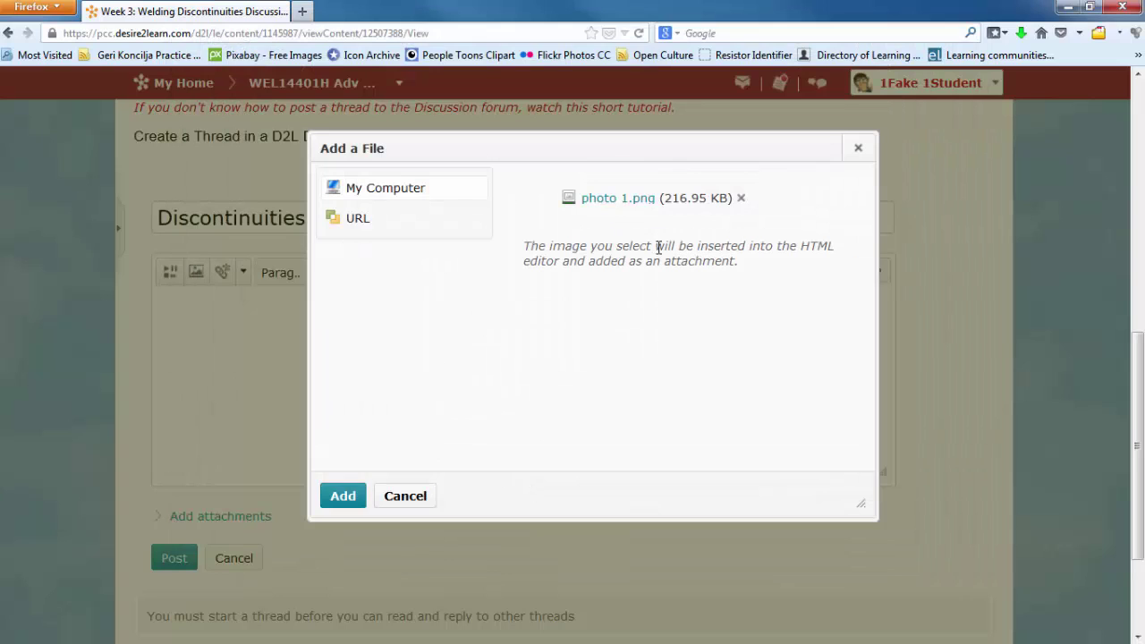
Add the uploaded weld photo and enter 'Discontinuity Photo' as its alternative text
{"action": "left_click", "coordinate": [341, 499]}
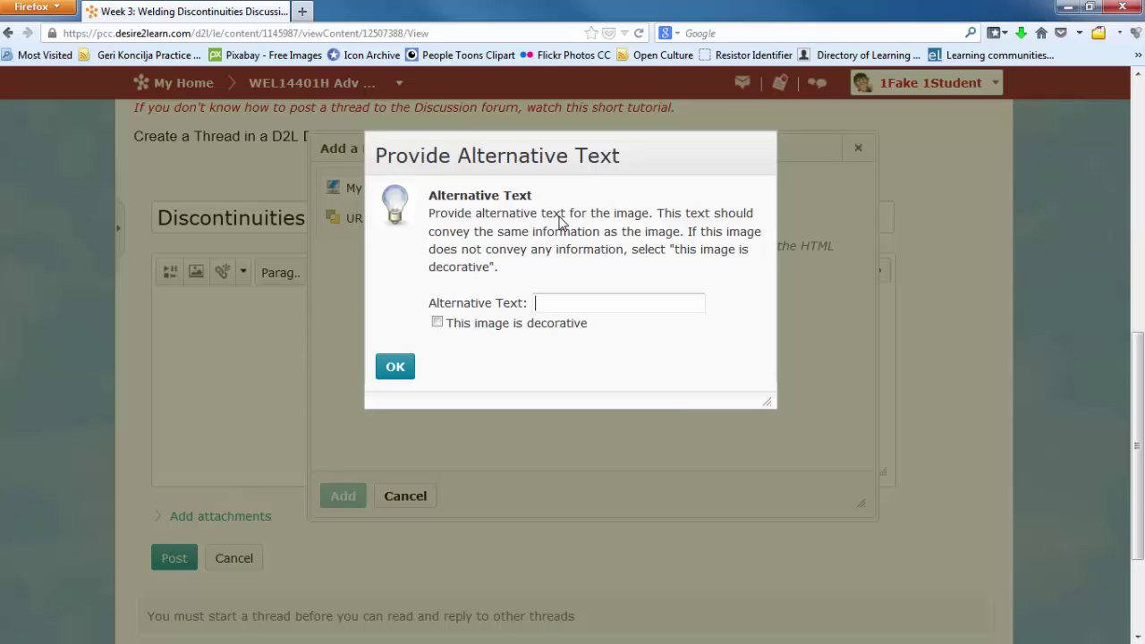
{"action": "type", "text": "Dscontinuity Ph"}
{"action": "type", "text": "oto"}
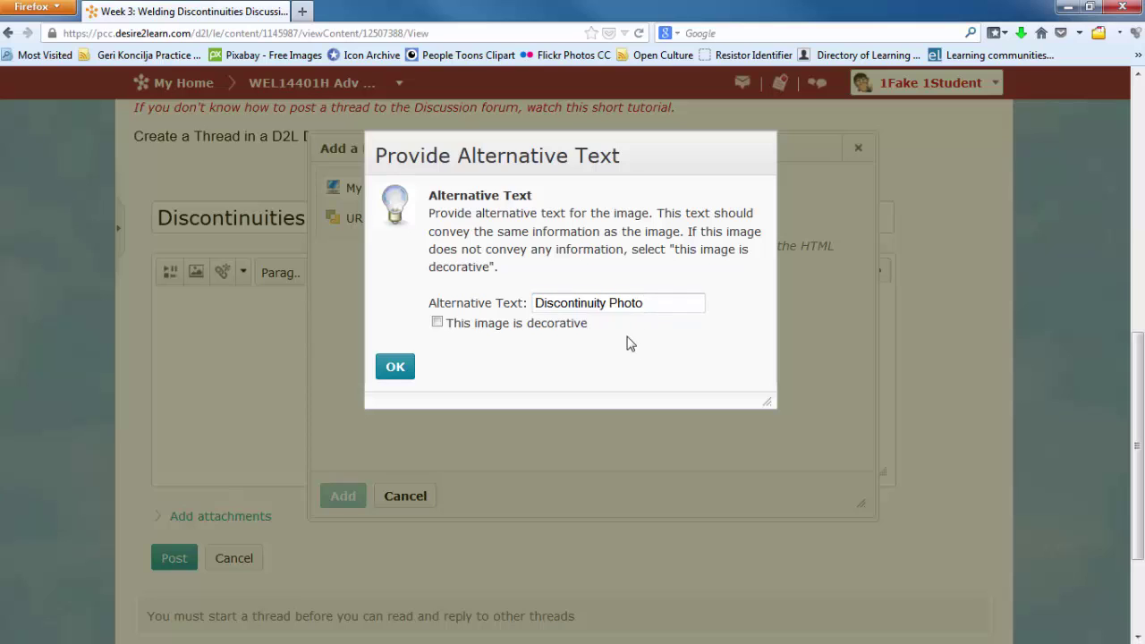
Confirm the alternative text to embed the weld photo in the thread body, then check it
{"action": "left_click", "coordinate": [393, 370]}
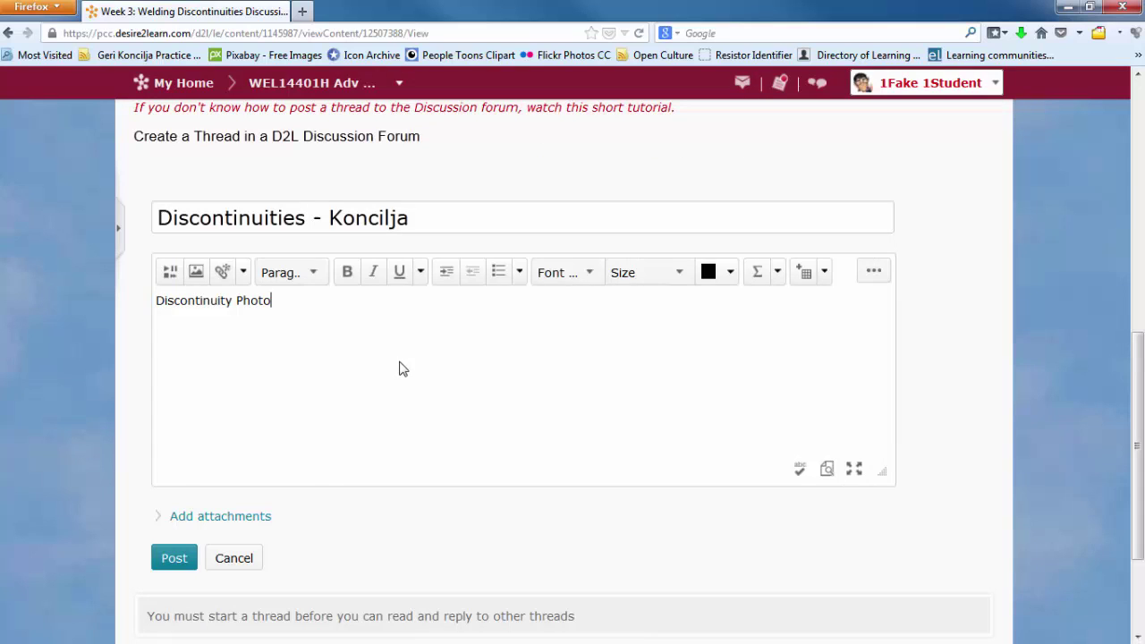
{"action": "scroll", "coordinate": [652, 370], "scroll_direction": "down", "scroll_amount": 1}
{"action": "scroll", "coordinate": [652, 369], "scroll_direction": "down", "scroll_amount": 1}
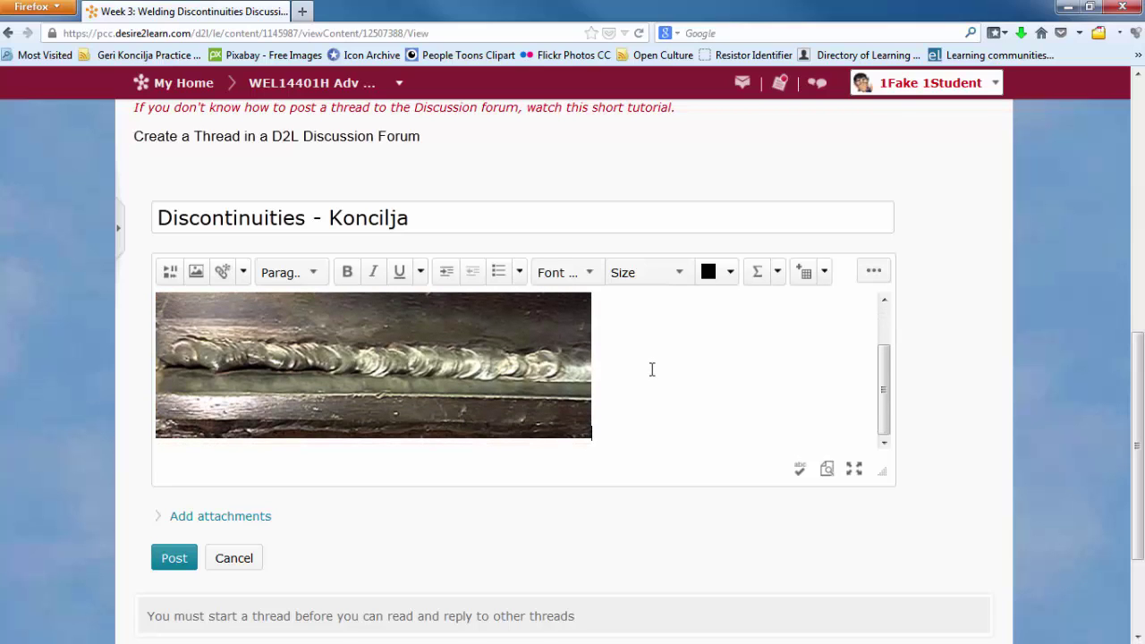
{"action": "scroll", "coordinate": [699, 351], "scroll_direction": "up", "scroll_amount": 2}
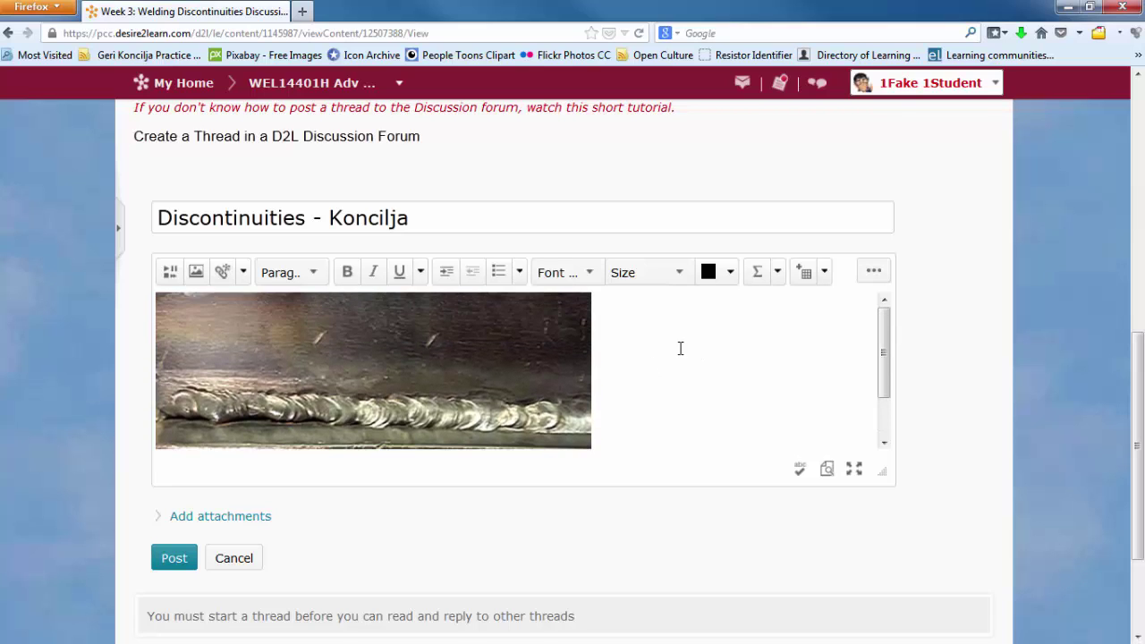
{"action": "scroll", "coordinate": [680, 348], "scroll_direction": "down", "scroll_amount": 2}
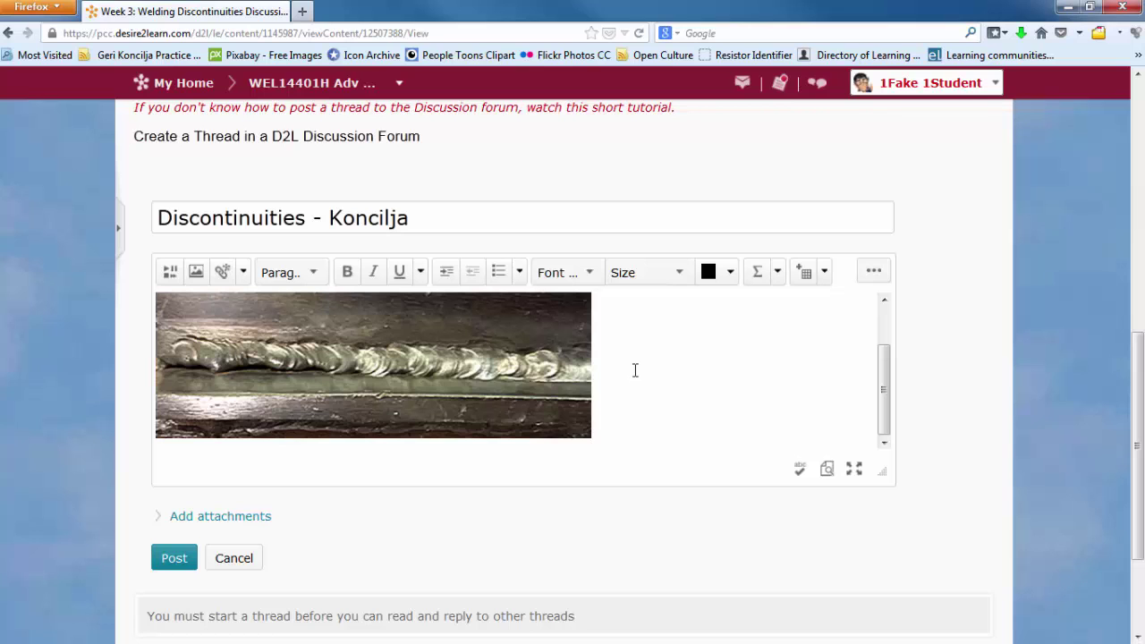
{"action": "scroll", "coordinate": [635, 373], "scroll_direction": "down", "scroll_amount": 1}
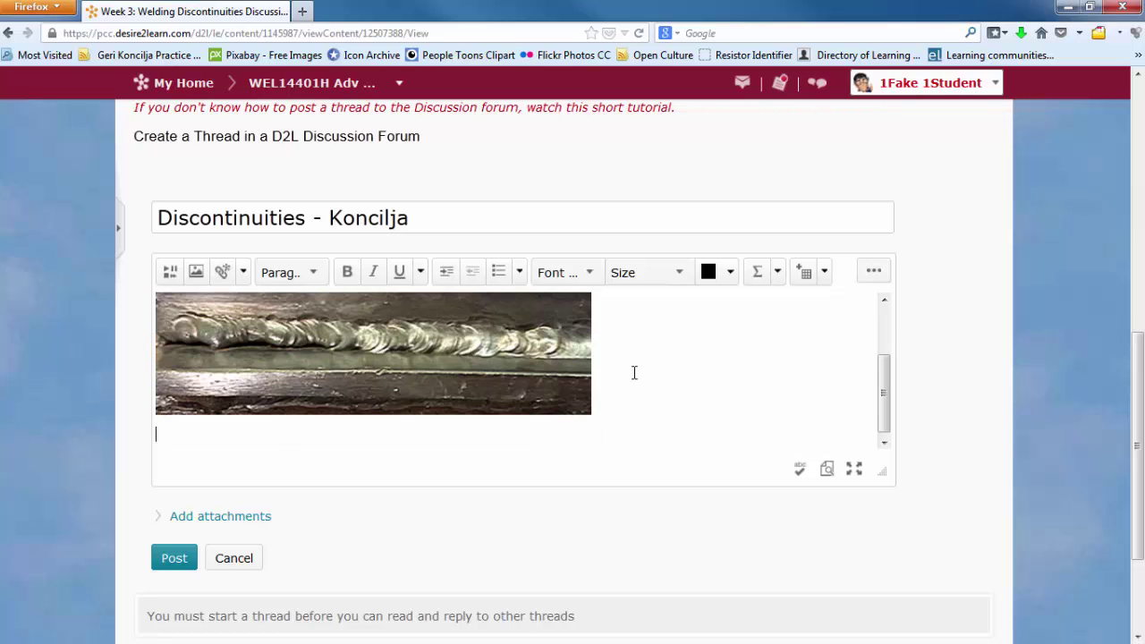
{"action": "scroll", "coordinate": [639, 340], "scroll_direction": "up", "scroll_amount": 2}
{"action": "scroll", "coordinate": [652, 316], "scroll_direction": "up", "scroll_amount": 4}
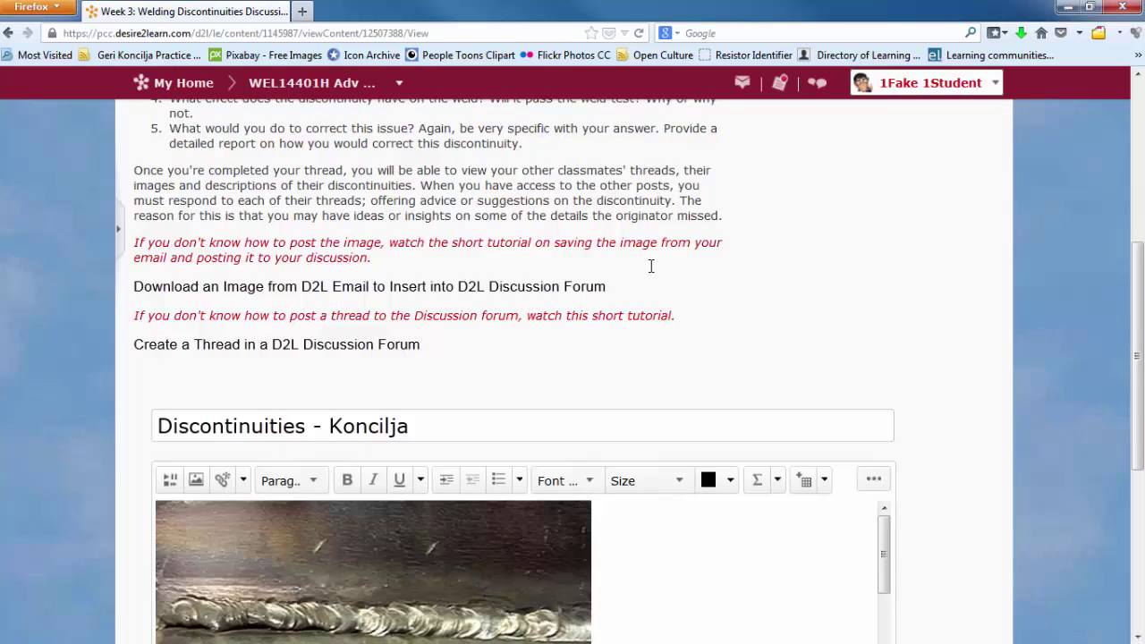
{"action": "scroll", "coordinate": [653, 317], "scroll_direction": "up", "scroll_amount": 2}
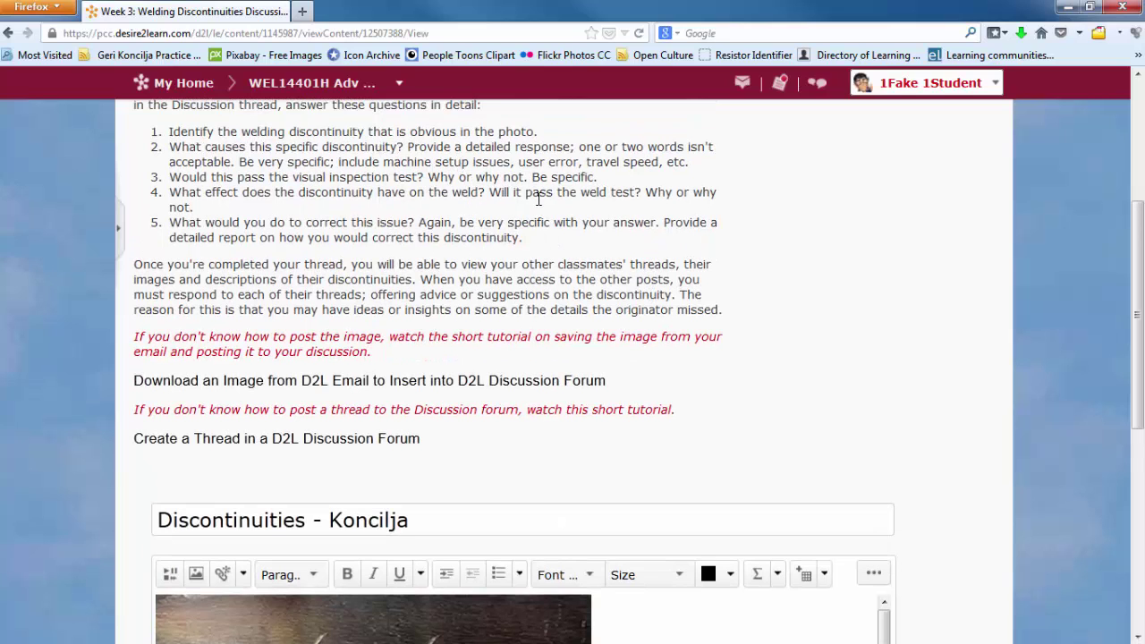
{"action": "scroll", "coordinate": [621, 314], "scroll_direction": "down", "scroll_amount": 2}
{"action": "scroll", "coordinate": [670, 371], "scroll_direction": "down", "scroll_amount": 2}
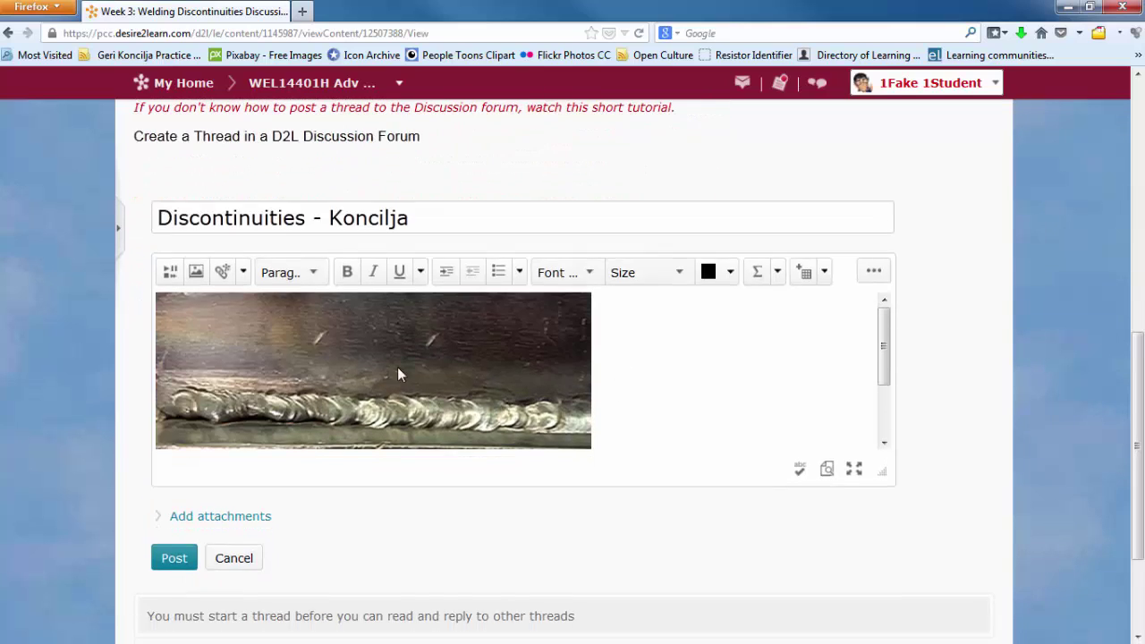
{"action": "scroll", "coordinate": [398, 367], "scroll_direction": "down", "scroll_amount": 2}
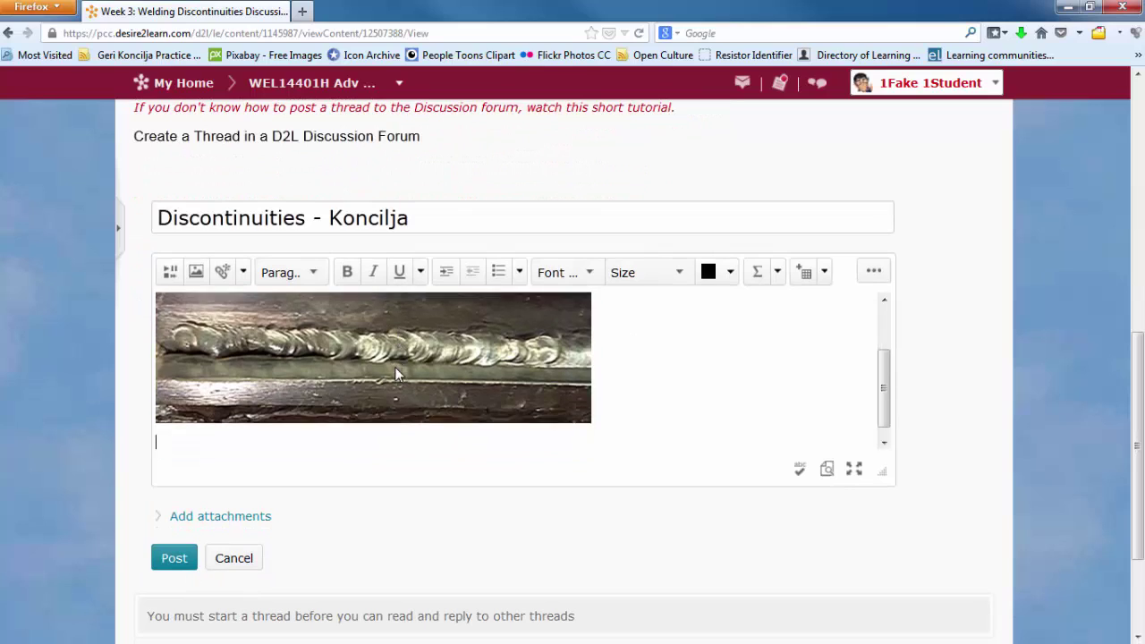
Below the photo, write answer 1 as 'is an example of name the discontinuity'
{"action": "left_click", "coordinate": [186, 436]}
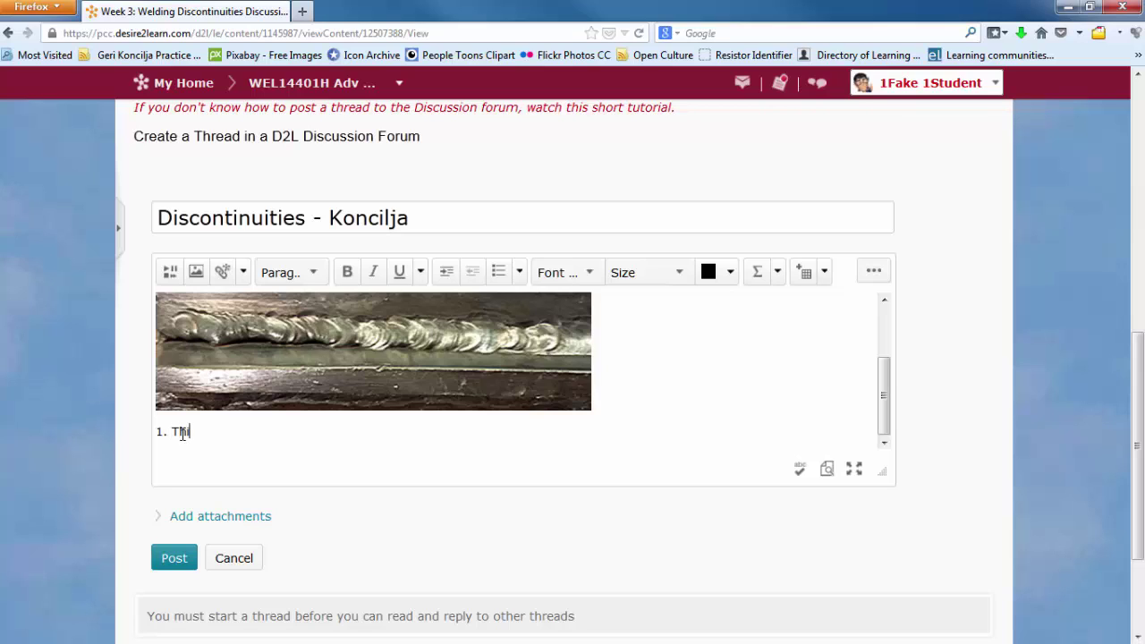
{"action": "type", "text": "is an example "}
{"action": "type", "text": "of "}
{"action": "type", "text": "name the"}
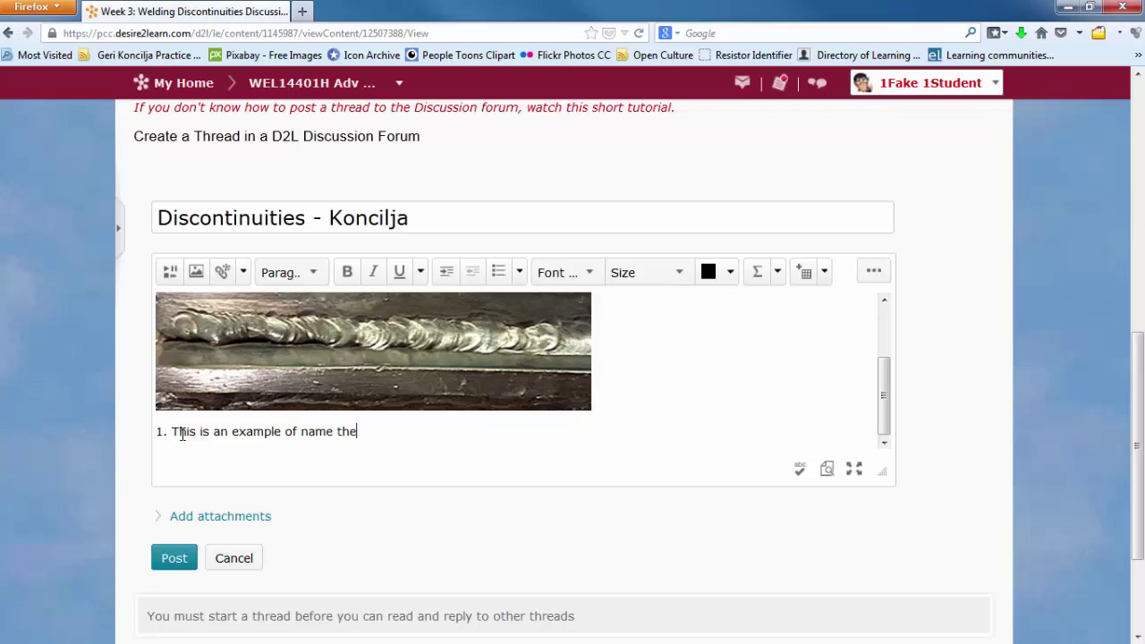
{"action": "type", "text": " discontinuity."}
{"action": "key", "text": "Return"}
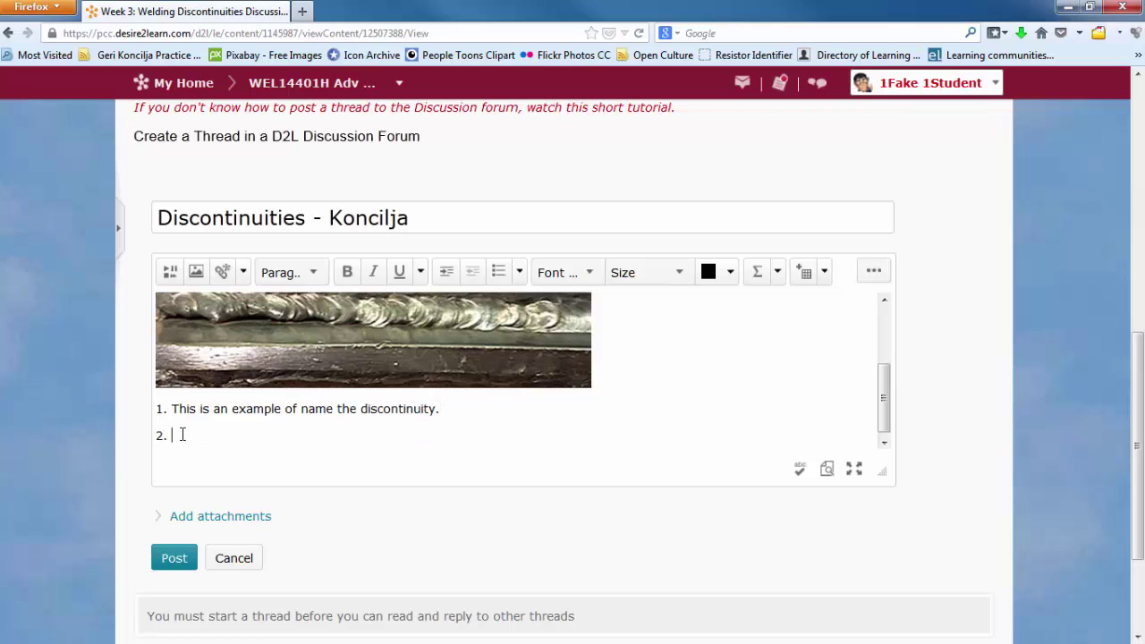
Write answer 2 as 'This is caused by' on the second numbered line
{"action": "scroll", "coordinate": [272, 405], "scroll_direction": "up", "scroll_amount": 2}
{"action": "scroll", "coordinate": [273, 405], "scroll_direction": "up", "scroll_amount": 5}
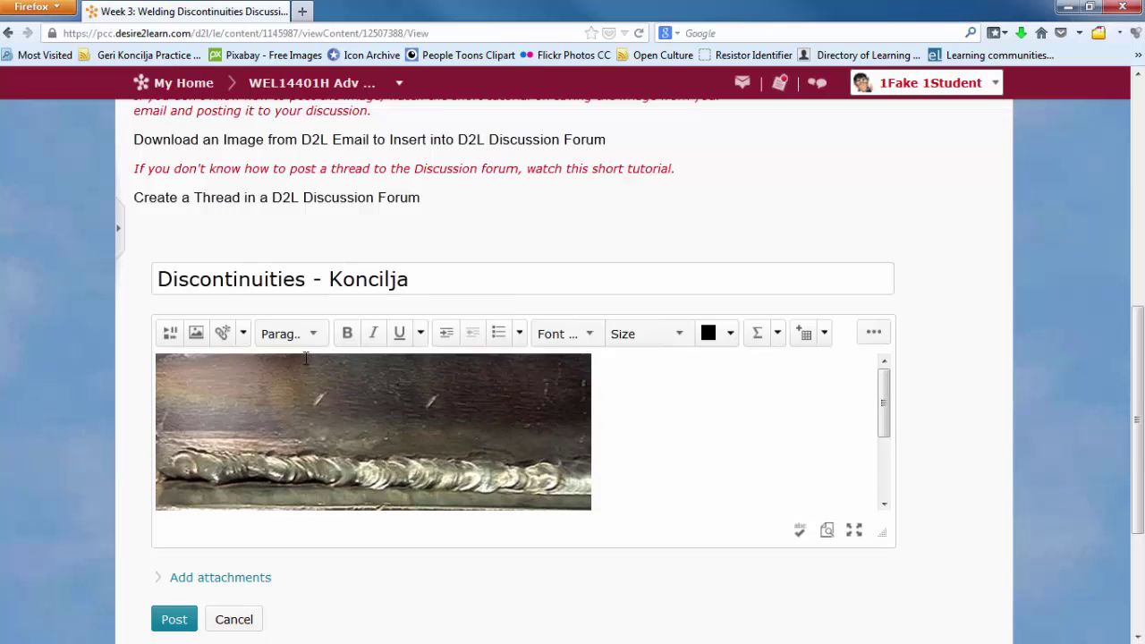
{"action": "scroll", "coordinate": [358, 269], "scroll_direction": "up", "scroll_amount": 3}
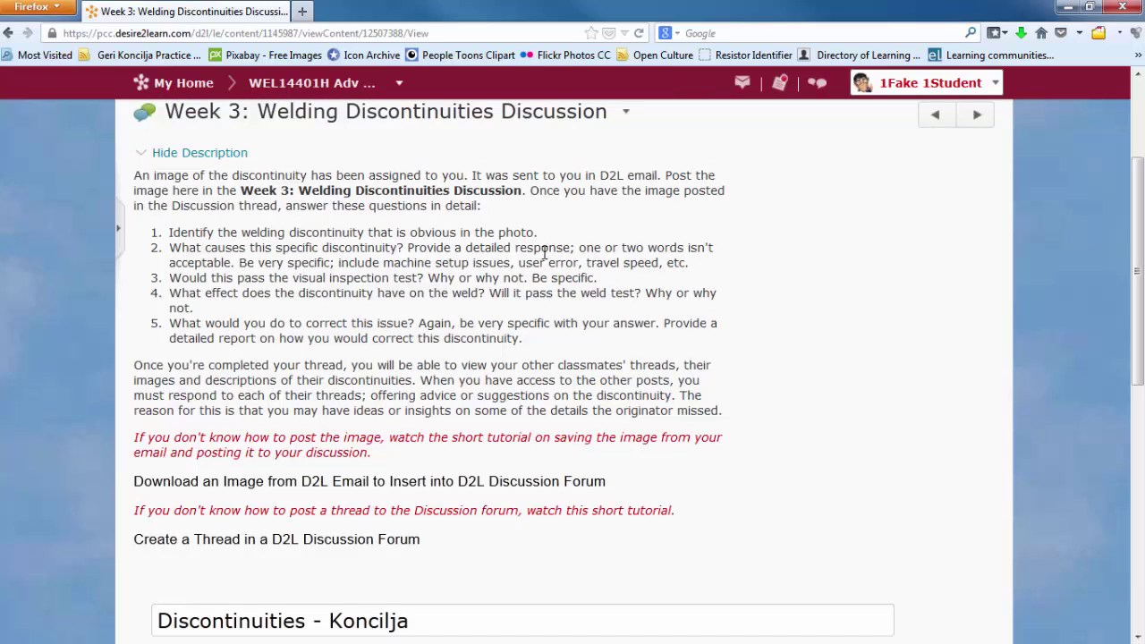
{"action": "scroll", "coordinate": [601, 524], "scroll_direction": "down", "scroll_amount": 1}
{"action": "scroll", "coordinate": [598, 518], "scroll_direction": "down", "scroll_amount": 4}
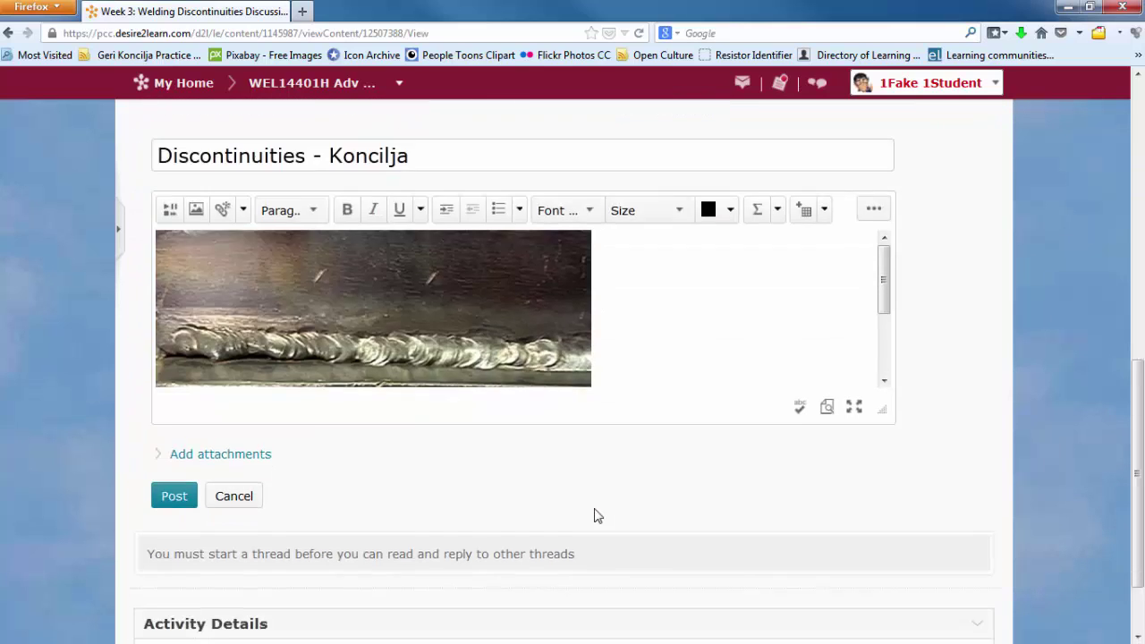
{"action": "scroll", "coordinate": [598, 516], "scroll_direction": "down", "scroll_amount": 1}
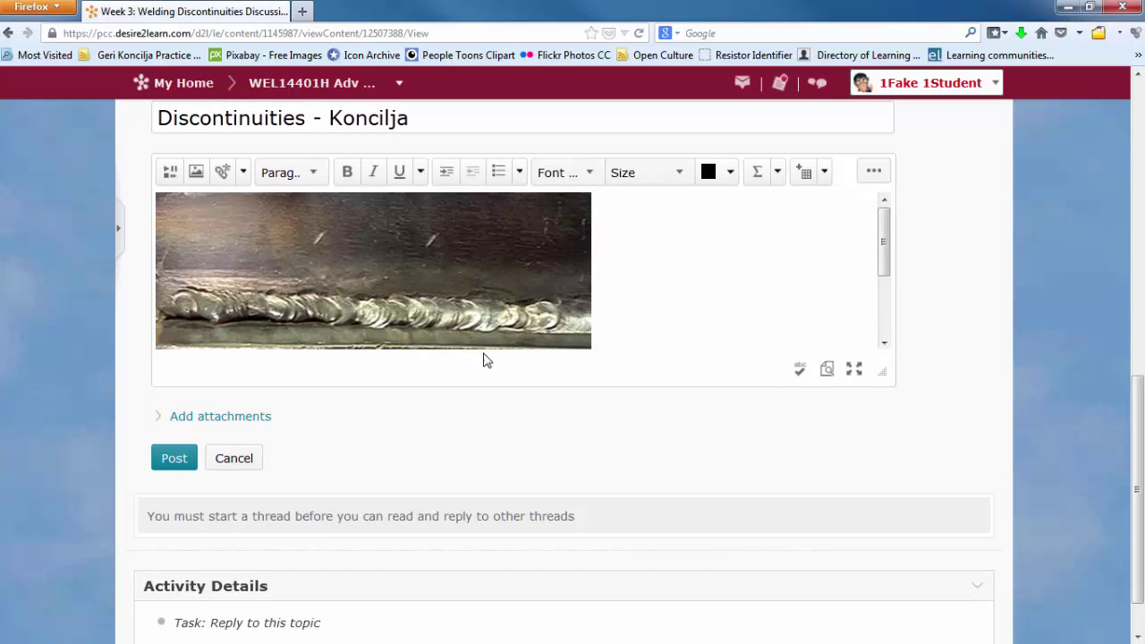
{"action": "scroll", "coordinate": [240, 376], "scroll_direction": "down", "scroll_amount": 1}
{"action": "scroll", "coordinate": [653, 228], "scroll_direction": "down", "scroll_amount": 2}
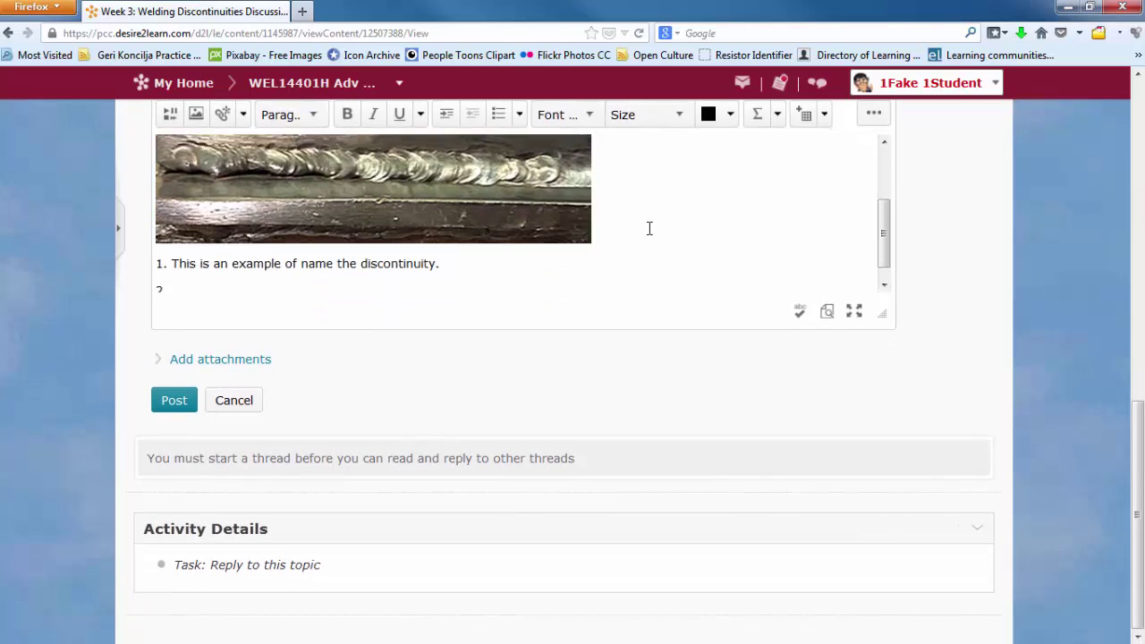
{"action": "scroll", "coordinate": [644, 227], "scroll_direction": "down", "scroll_amount": 1}
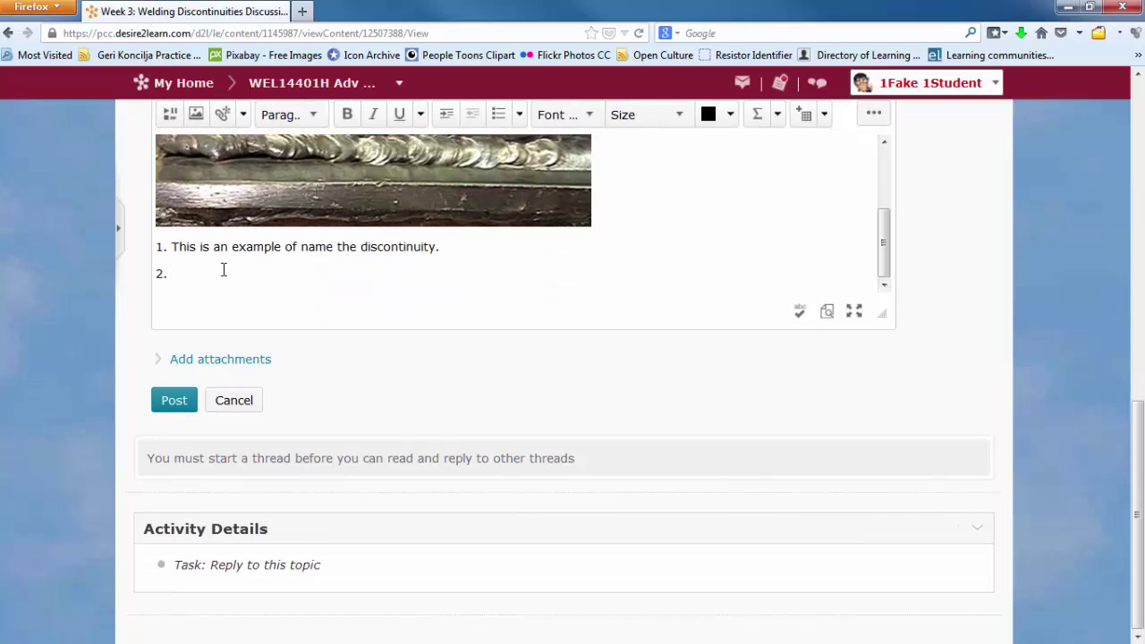
{"action": "type", "text": "This is c"}
{"action": "type", "text": "aused by"}
Post the Discontinuities thread and open it in View Thread to check the photo and answers
{"action": "left_click", "coordinate": [176, 402]}
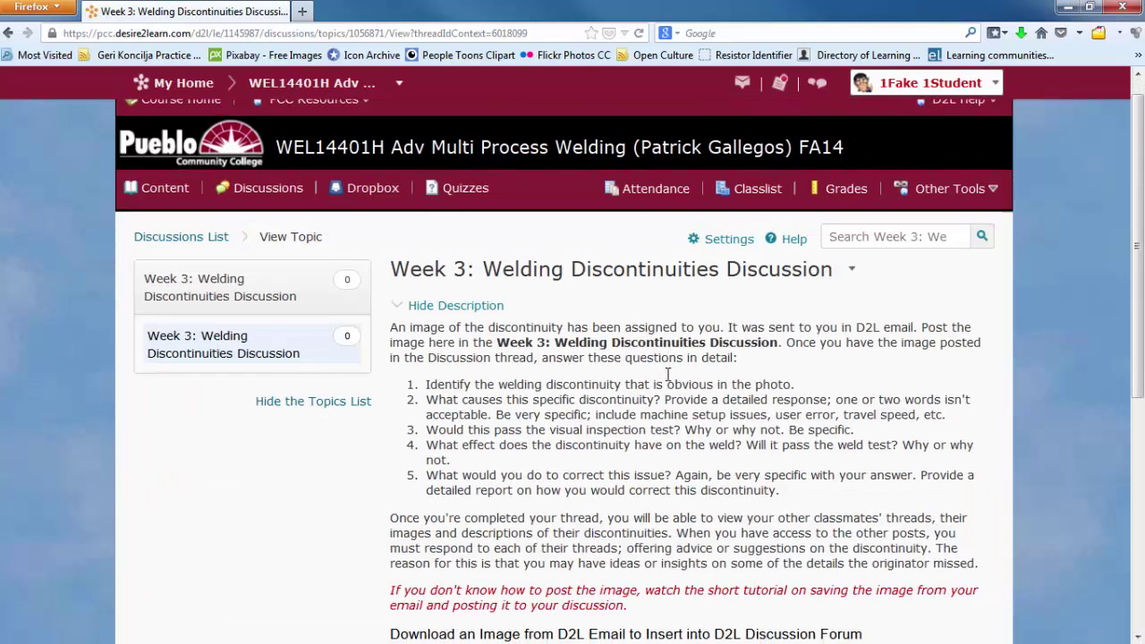
{"action": "scroll", "coordinate": [668, 374], "scroll_direction": "down", "scroll_amount": 5}
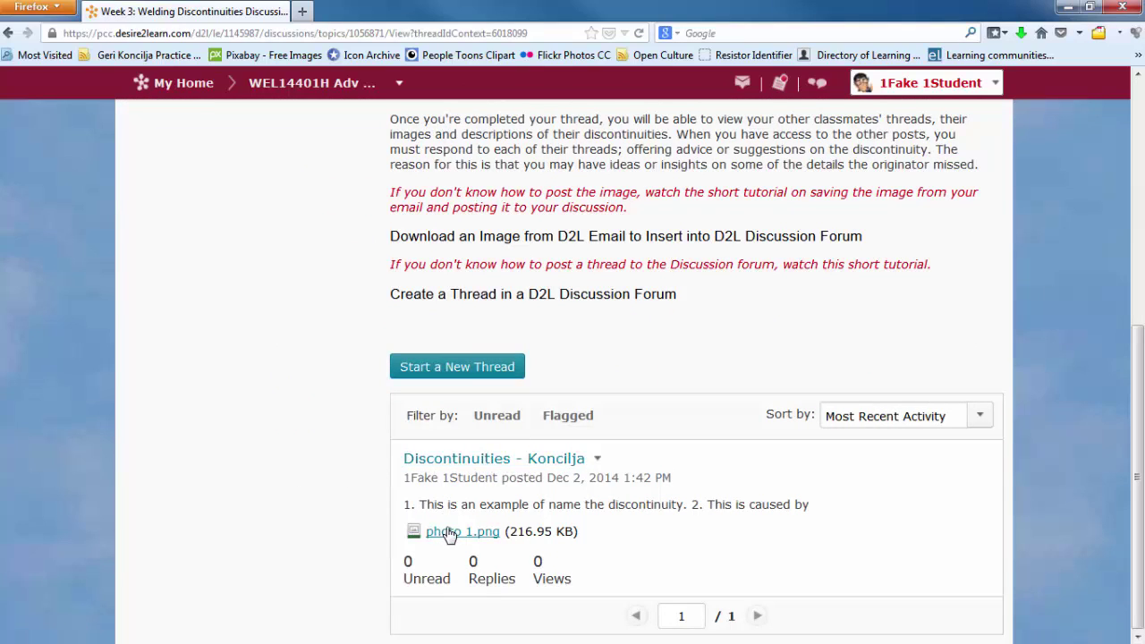
{"action": "left_click", "coordinate": [488, 460]}
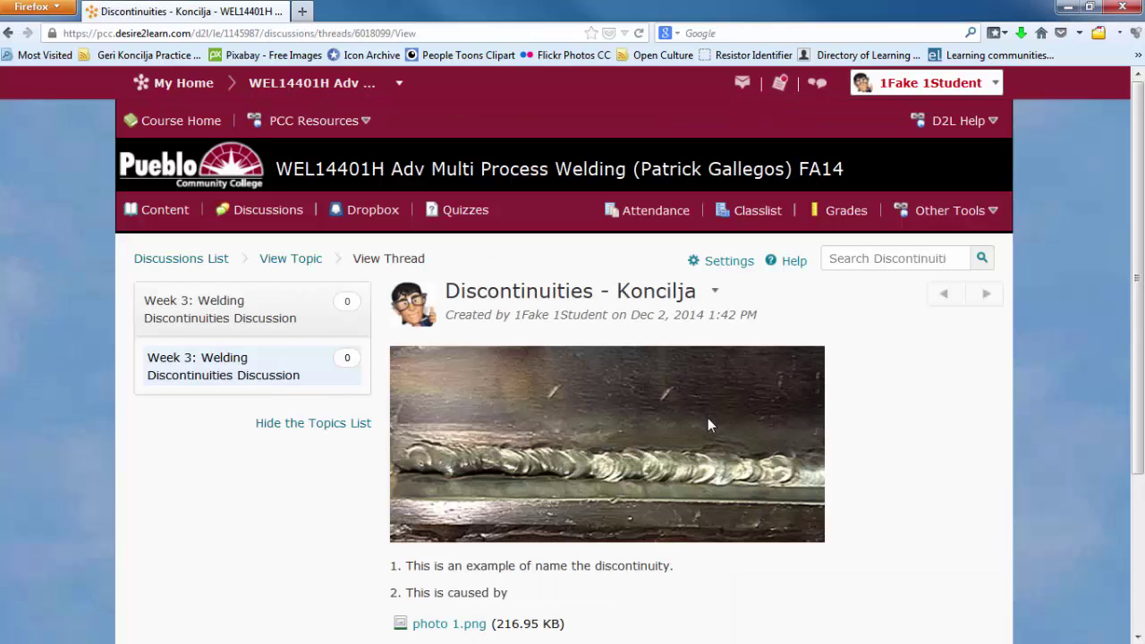
{"action": "scroll", "coordinate": [712, 416], "scroll_direction": "down", "scroll_amount": 4}
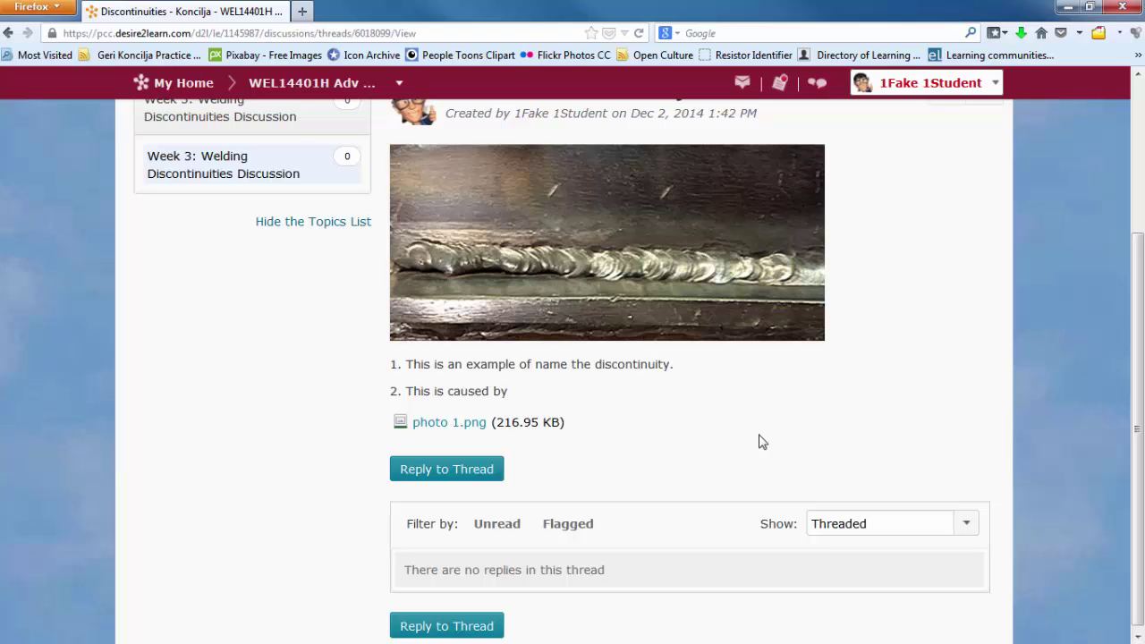
{"action": "scroll", "coordinate": [780, 427], "scroll_direction": "up", "scroll_amount": 4}
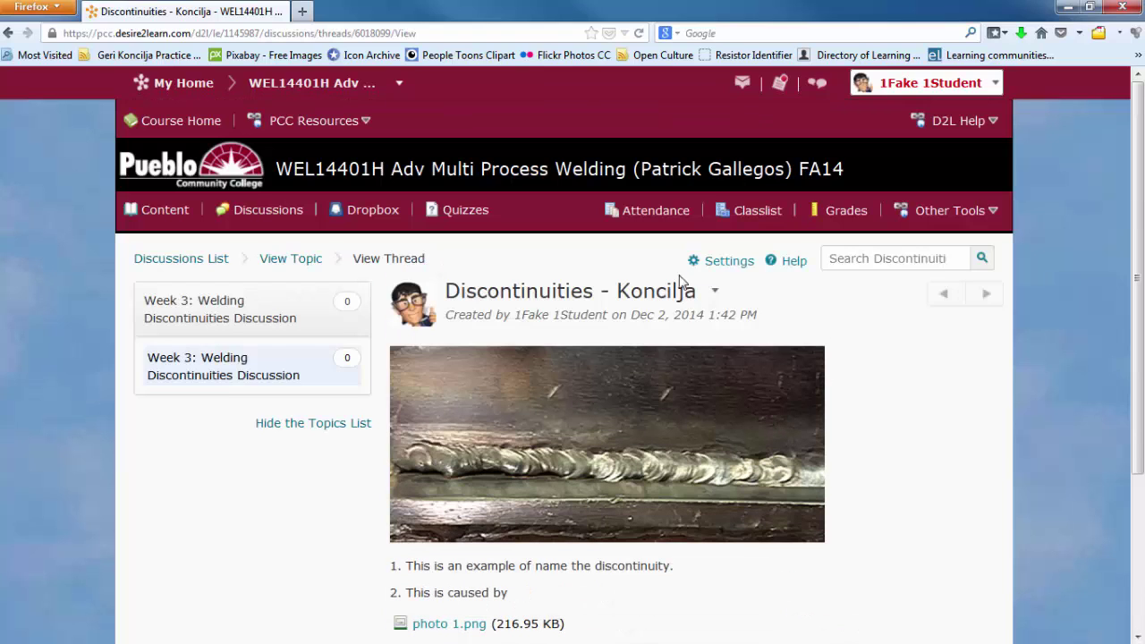